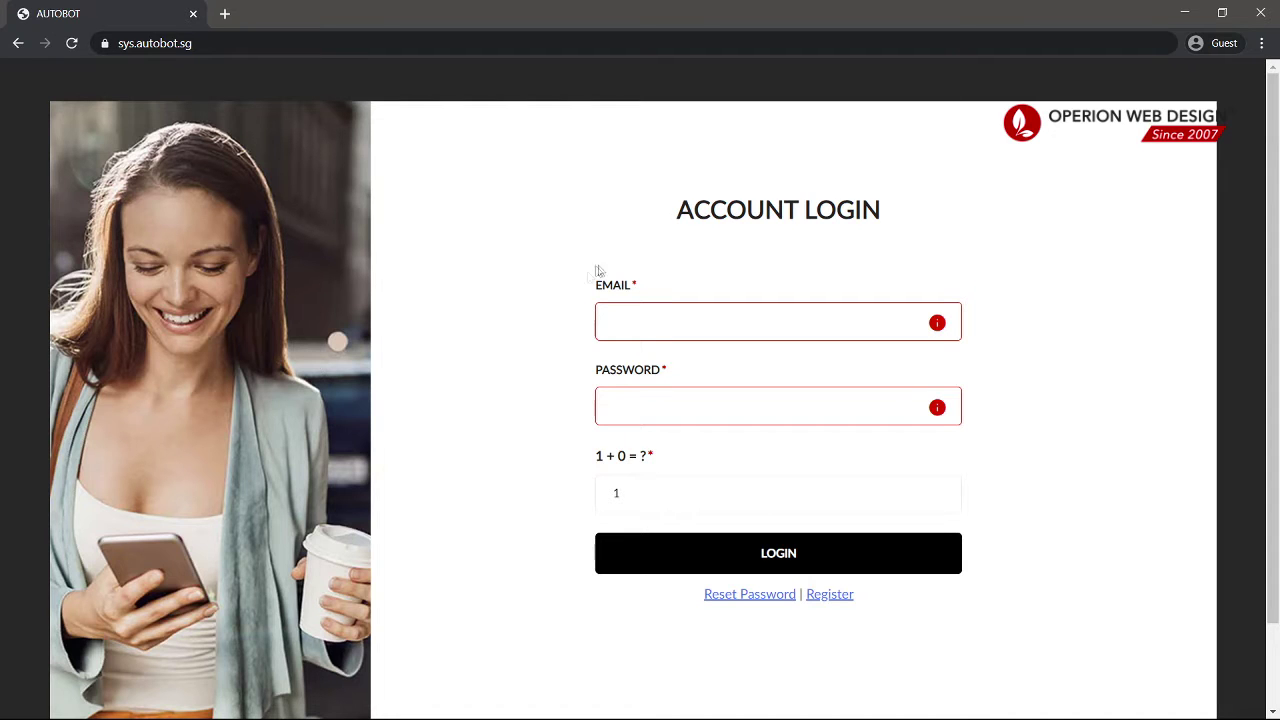
pyautogui.click(231, 43)
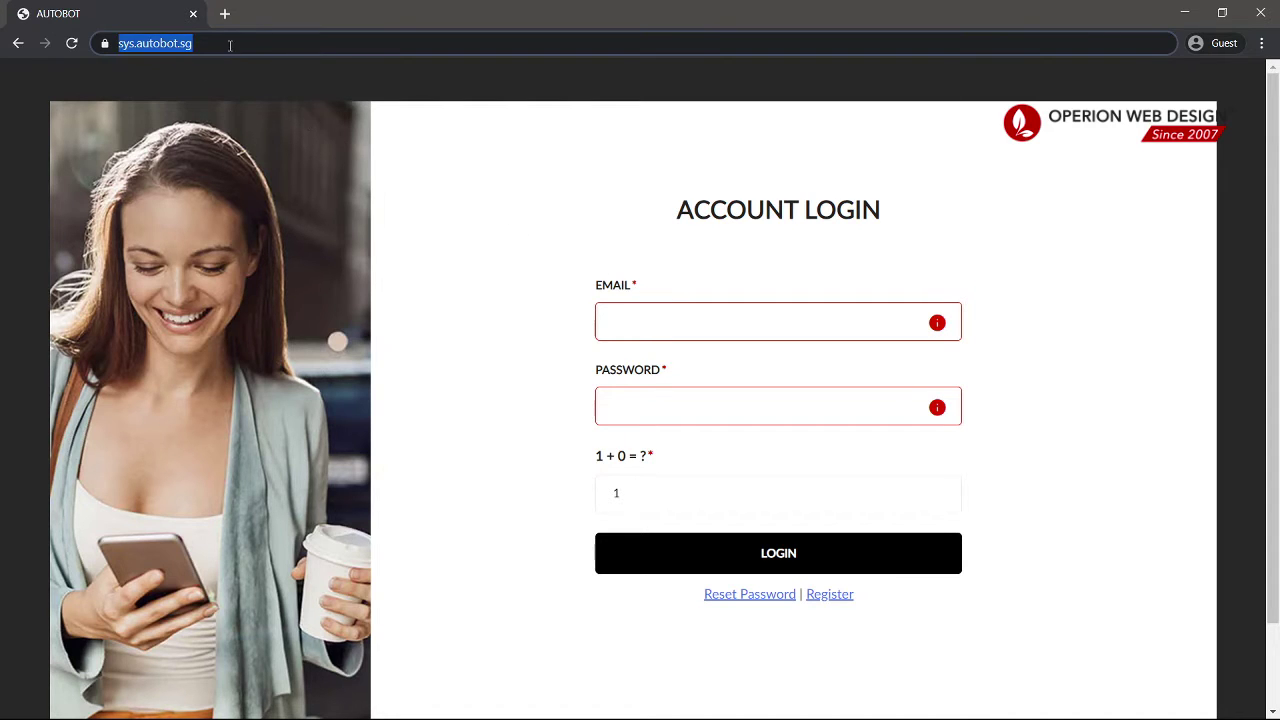
pyautogui.click(231, 43)
pyautogui.moveTo(253, 43); pyautogui.dragTo(106, 46)
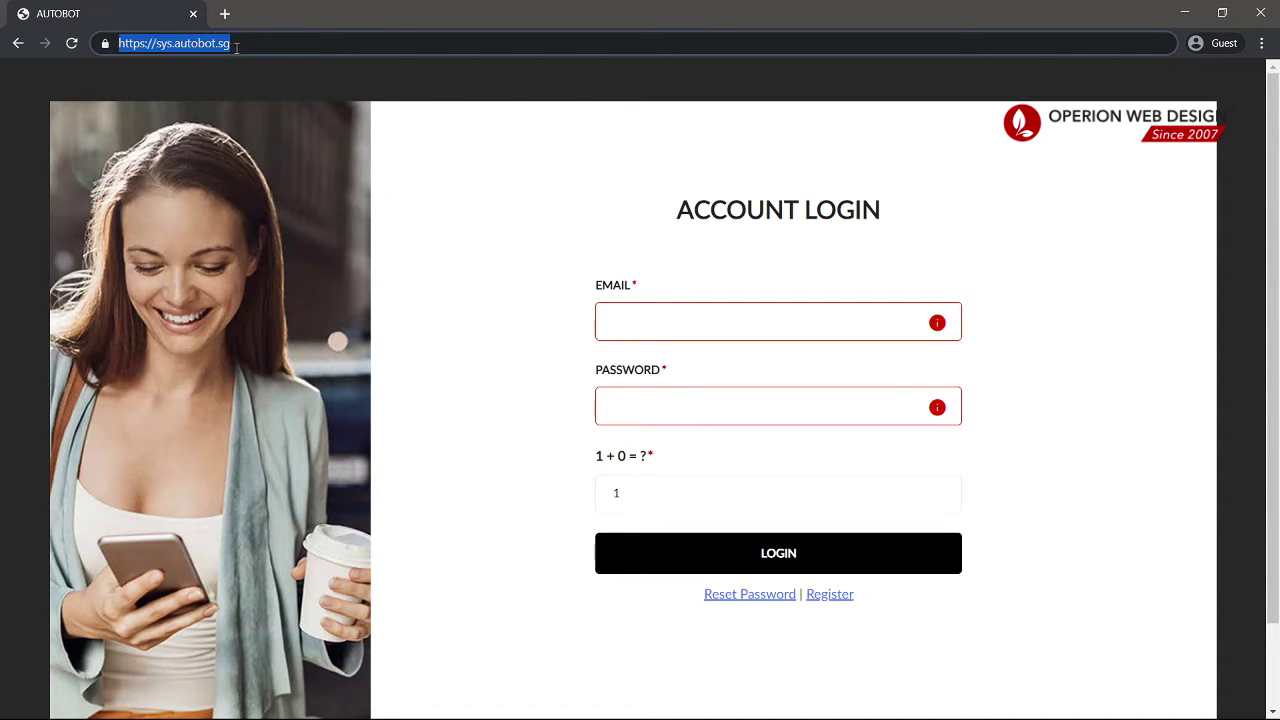
pyautogui.moveTo(237, 48); pyautogui.dragTo(168, 52)
pyautogui.click(244, 45)
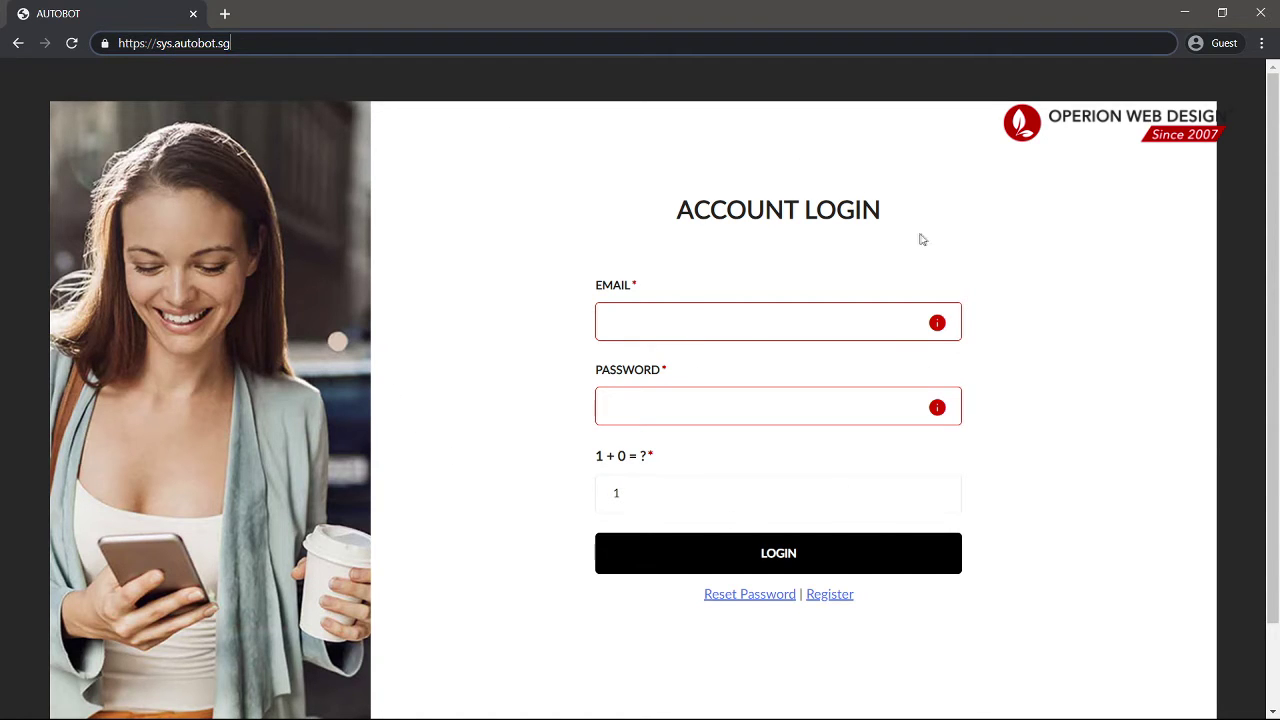
# Open the account registration page in a new browser tab and switch to it.
pyautogui.middleClick(833, 600)
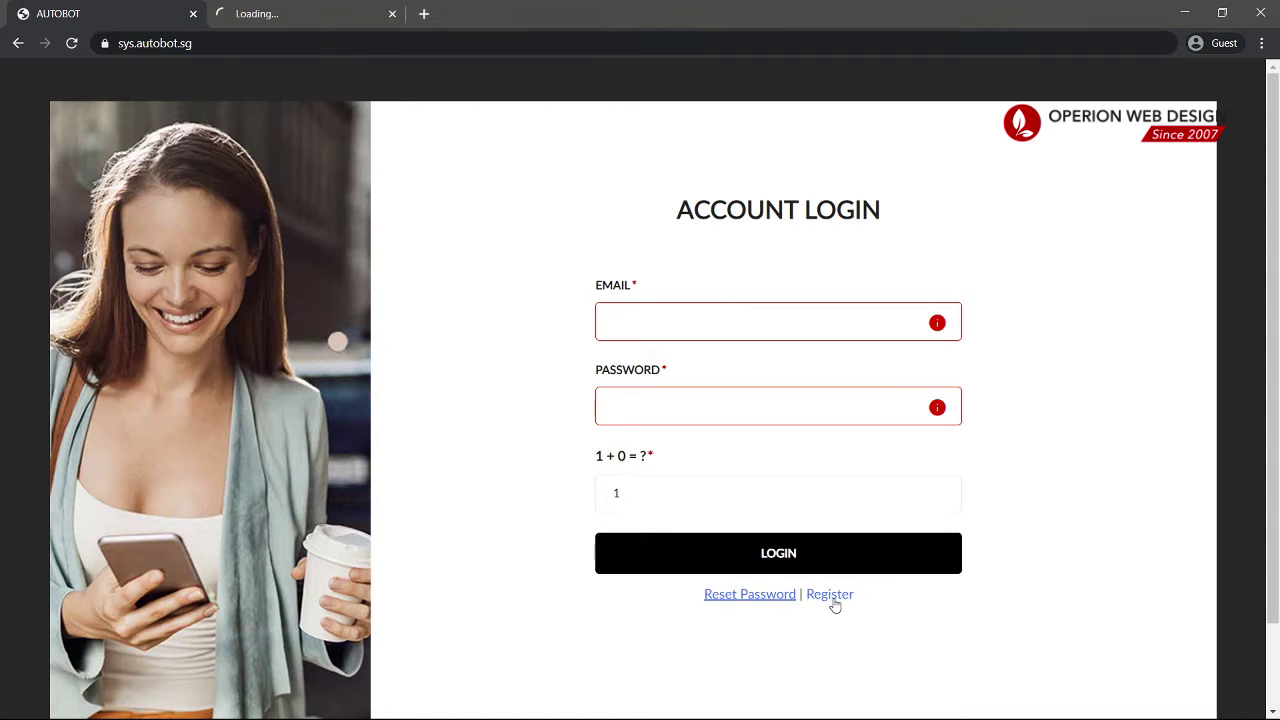
pyautogui.click(334, 13)
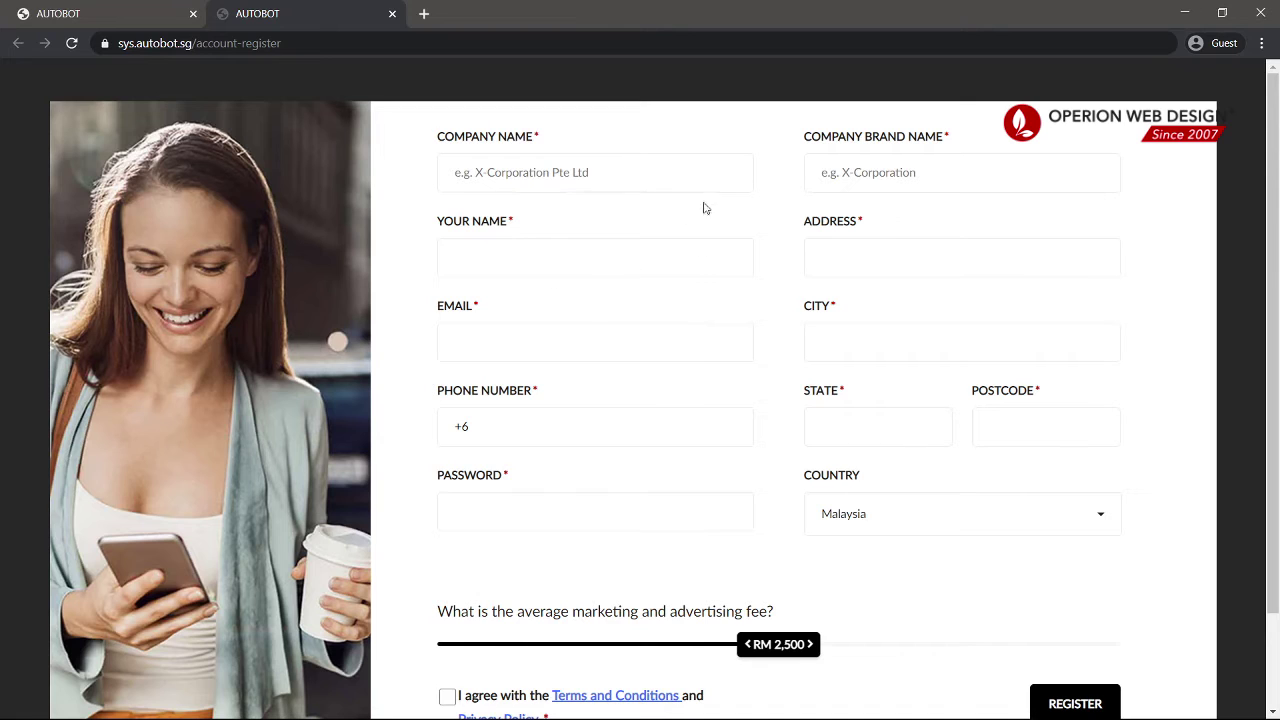
# Examine the registration form's company, contact, address and password fields without filling them in.
pyautogui.click(619, 179)
pyautogui.click(896, 188)
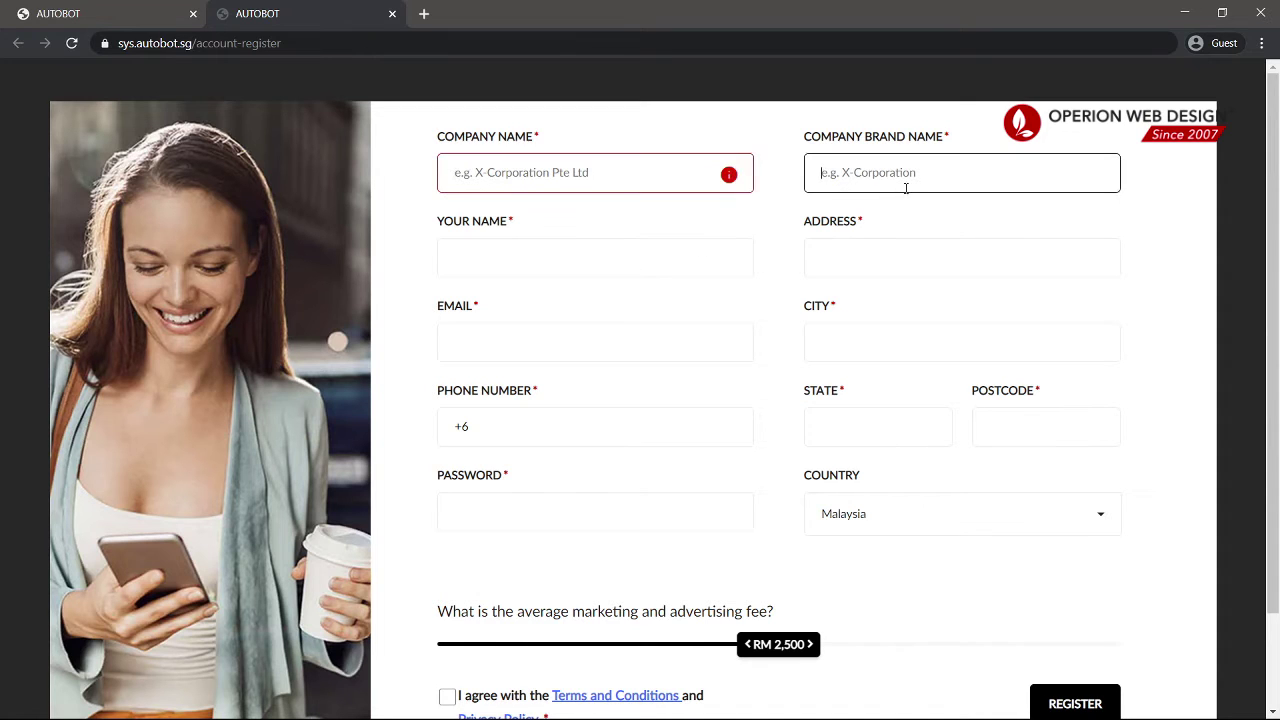
pyautogui.click(600, 173)
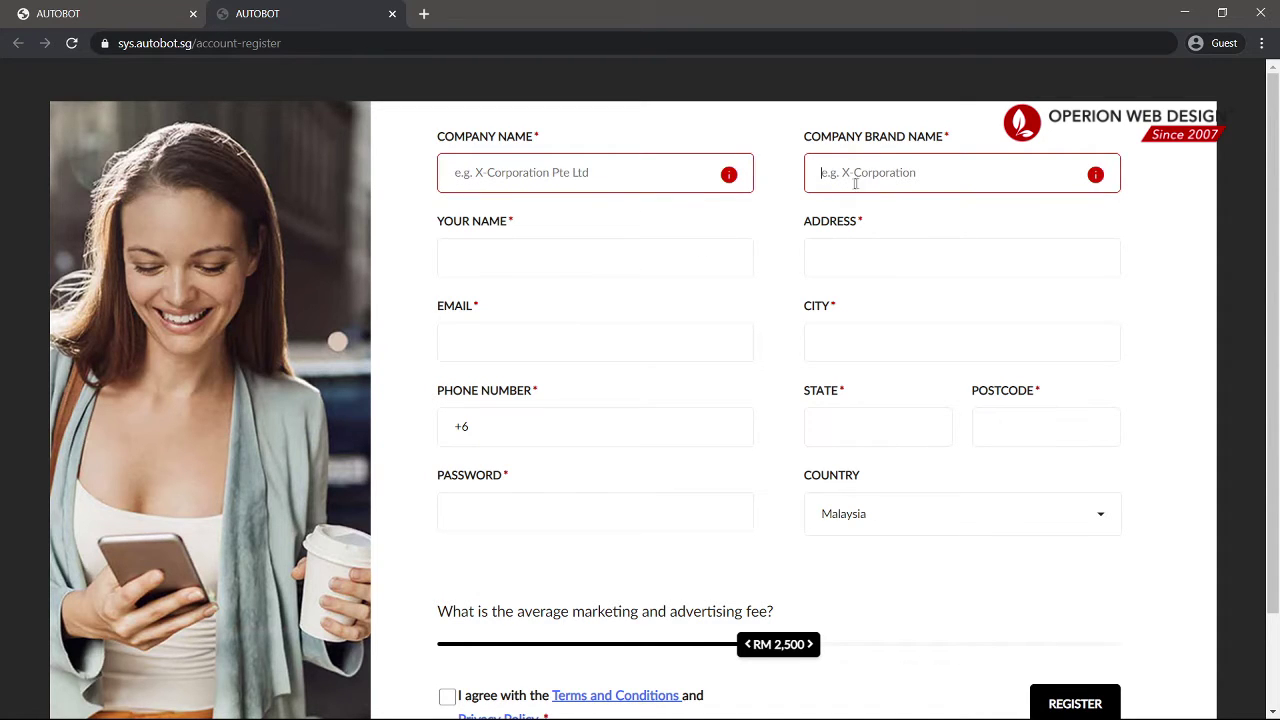
pyautogui.click(697, 263)
pyautogui.click(866, 264)
pyautogui.click(860, 350)
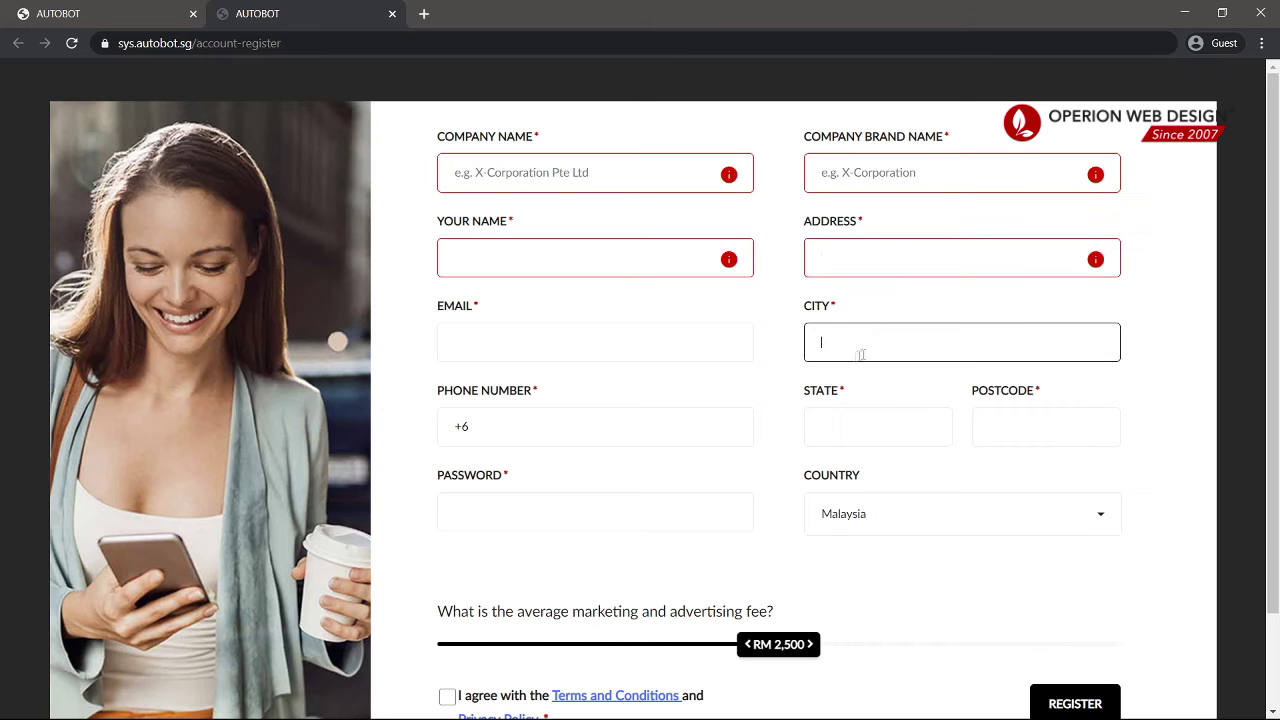
pyautogui.click(665, 351)
pyautogui.click(649, 423)
pyautogui.click(824, 424)
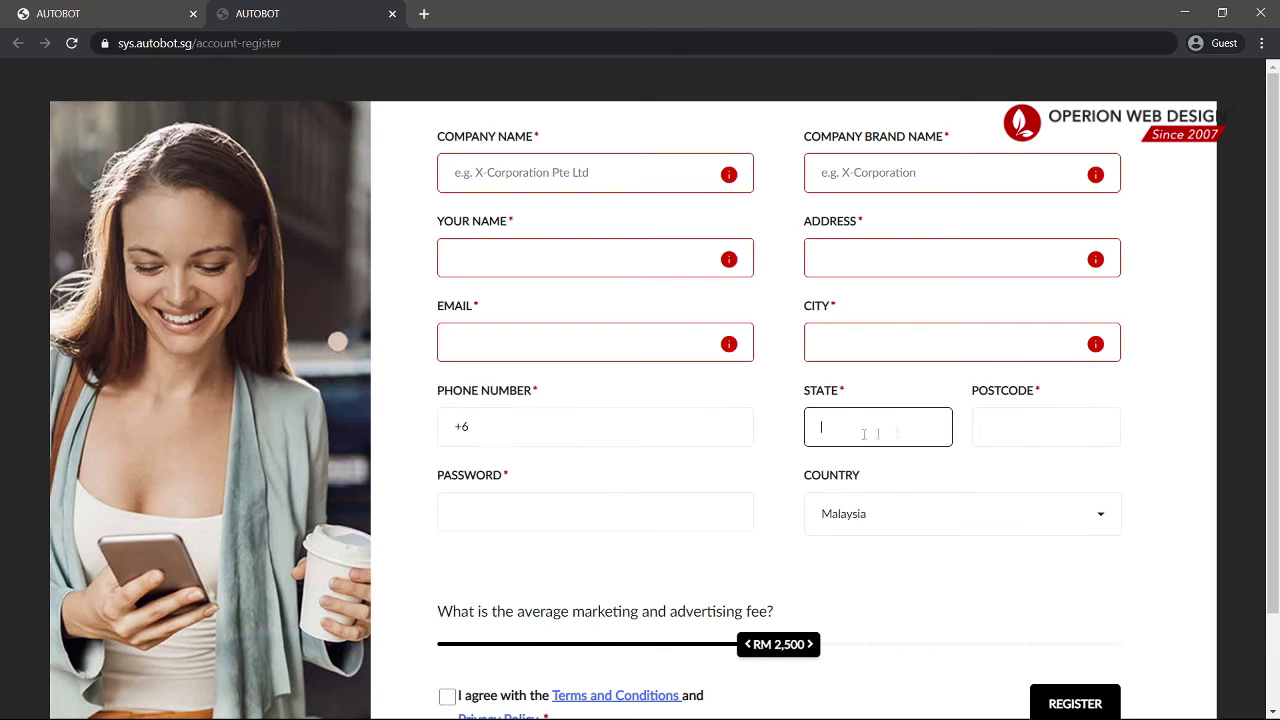
pyautogui.click(1038, 431)
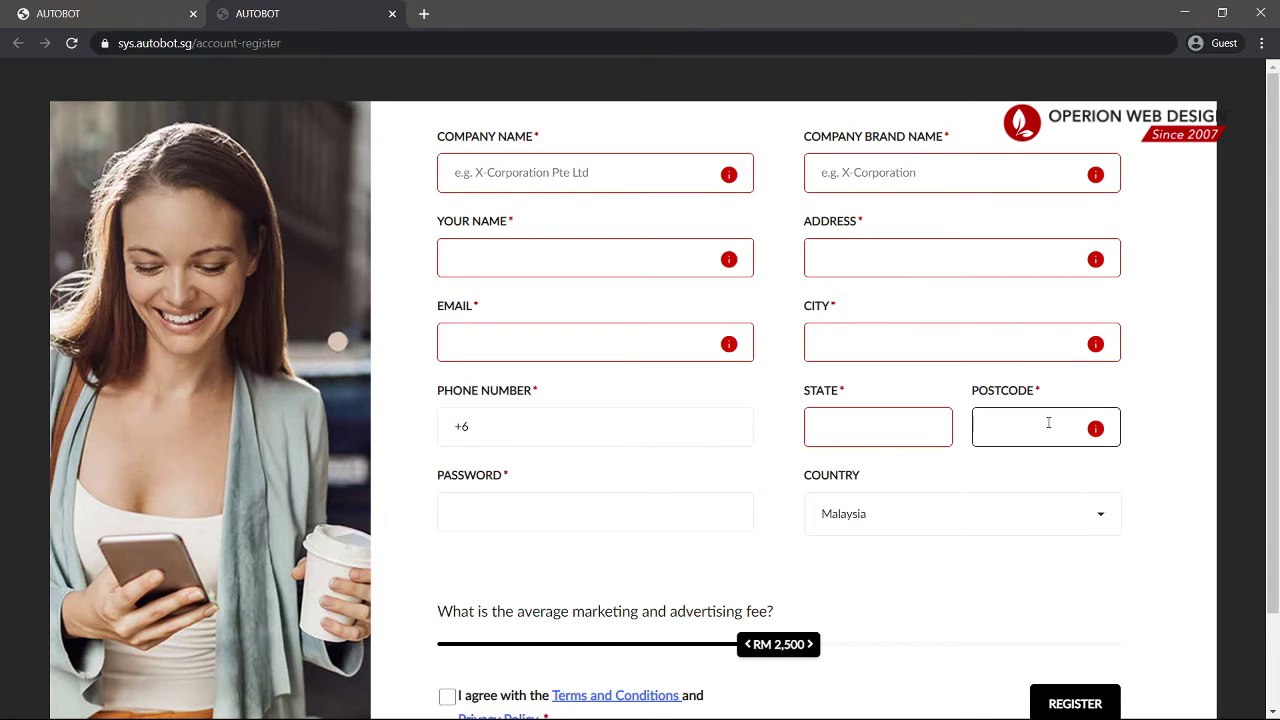
pyautogui.click(634, 508)
# Set the average marketing and advertising fee on the registration form to RM 850.
pyautogui.scroll(-1, 630, 512)
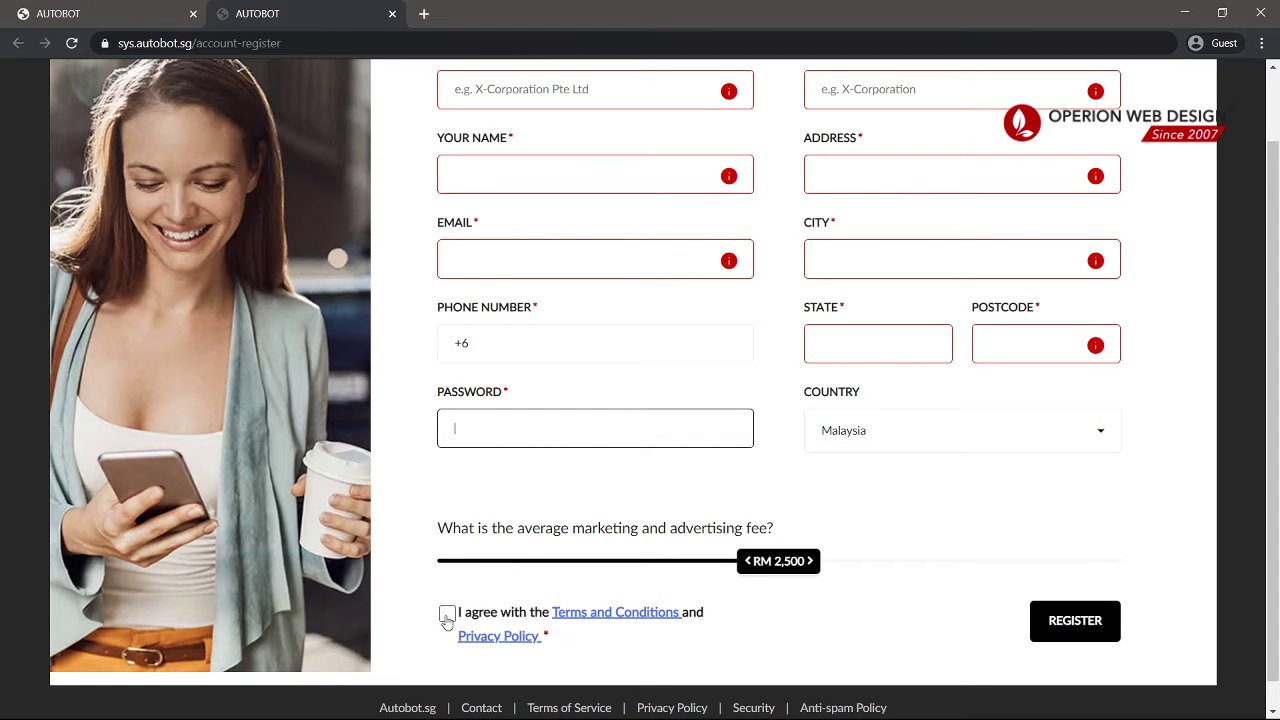
pyautogui.click(452, 550)
pyautogui.moveTo(440, 528); pyautogui.dragTo(760, 528)
pyautogui.click(468, 535)
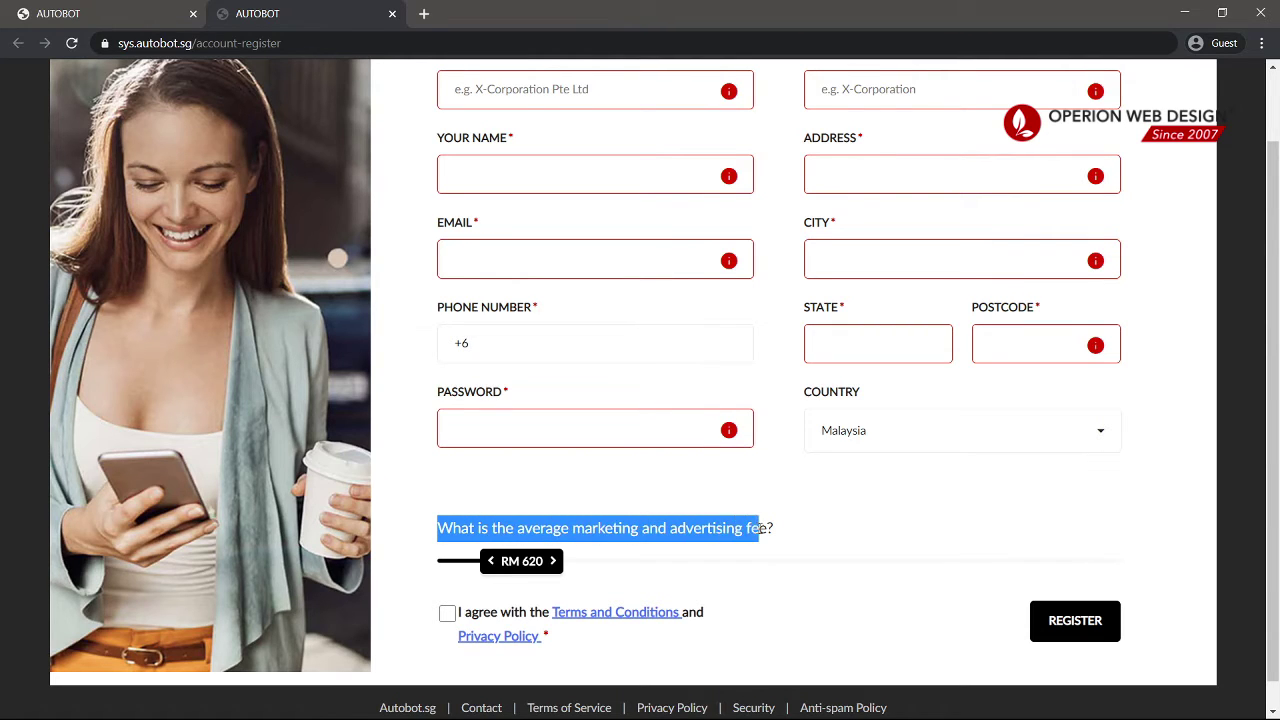
pyautogui.click(765, 551)
pyautogui.moveTo(520, 561); pyautogui.dragTo(569, 562)
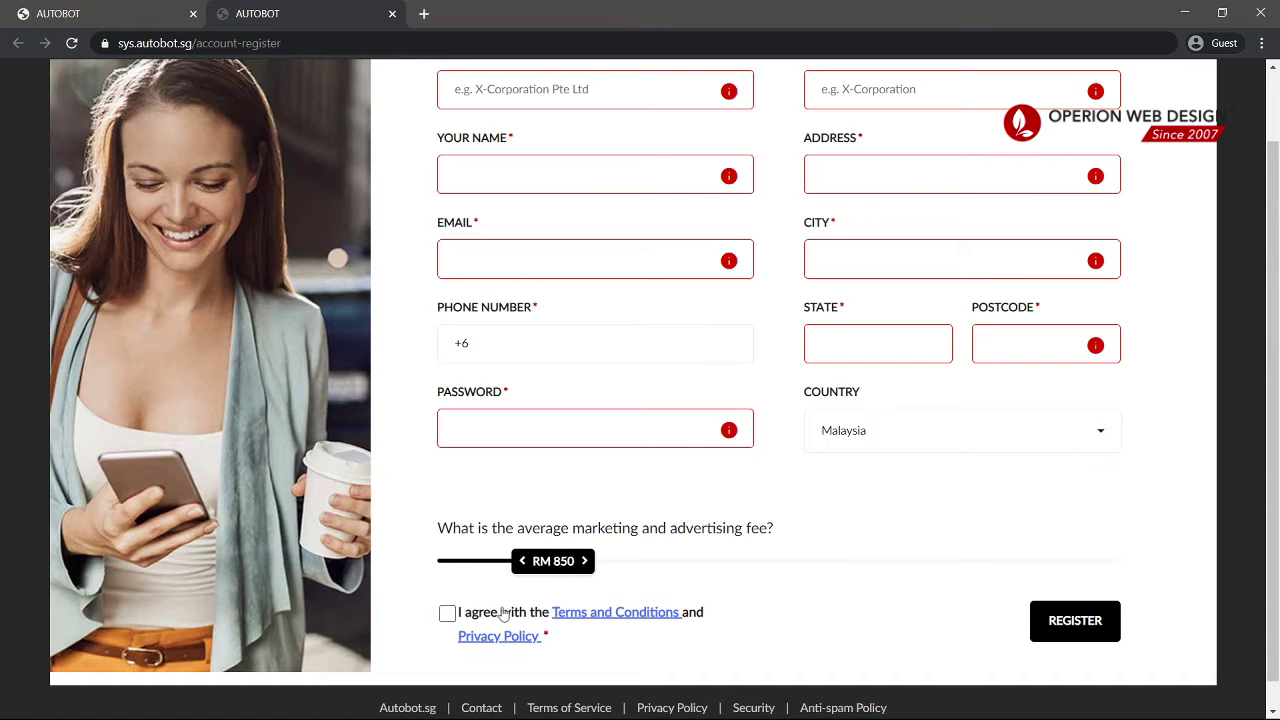
pyautogui.scroll(1, 772, 586)
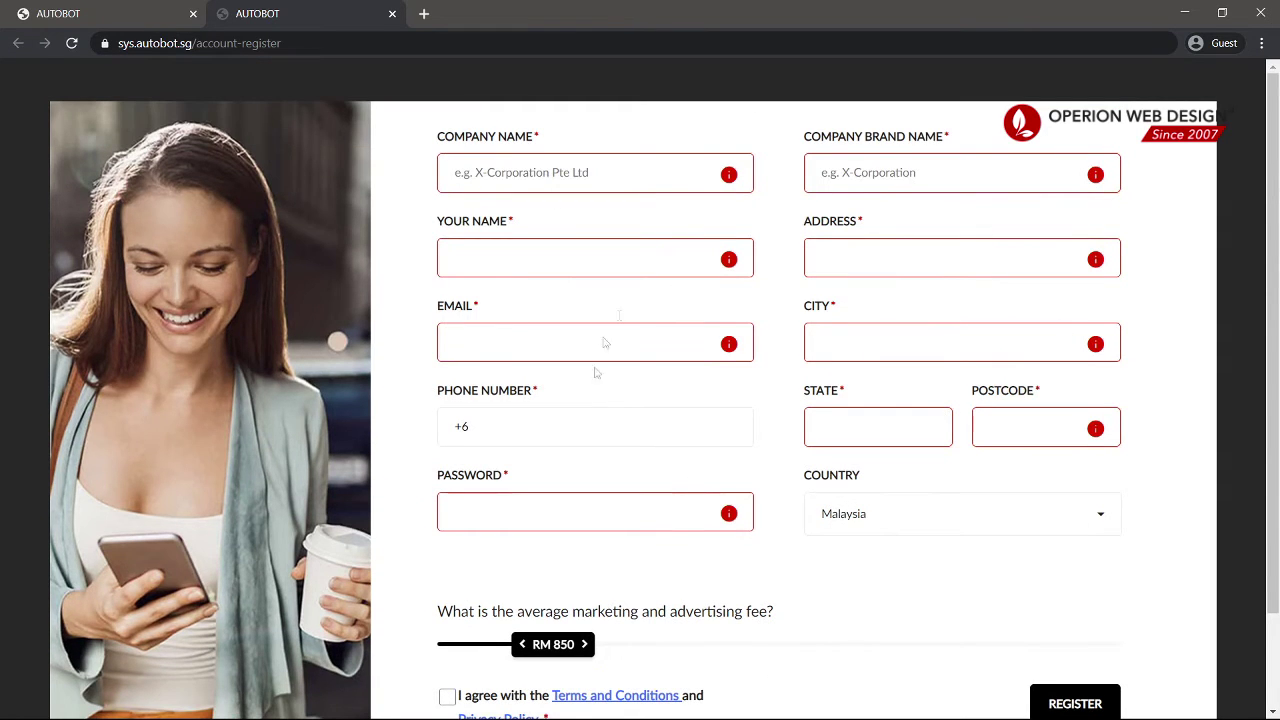
pyautogui.scroll(-1, 605, 345)
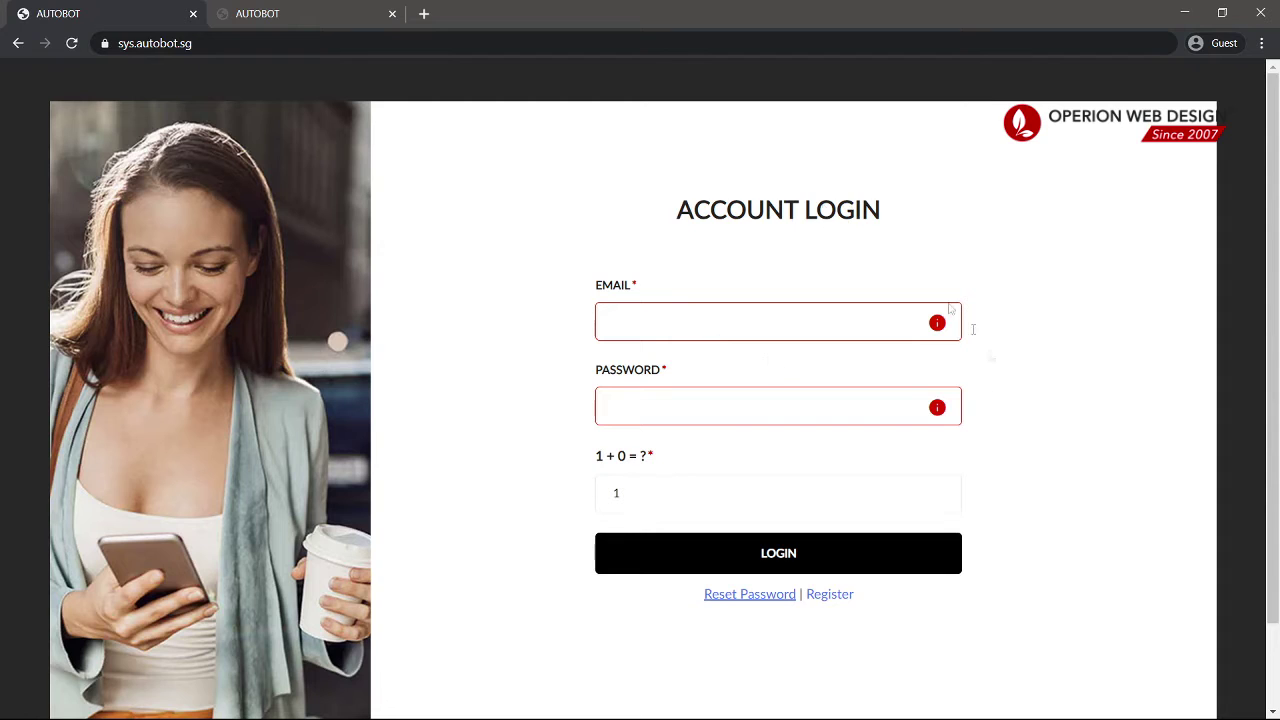
# Log in to the account from the login form and dismiss the Autobot's Update notice.
pyautogui.click(722, 319)
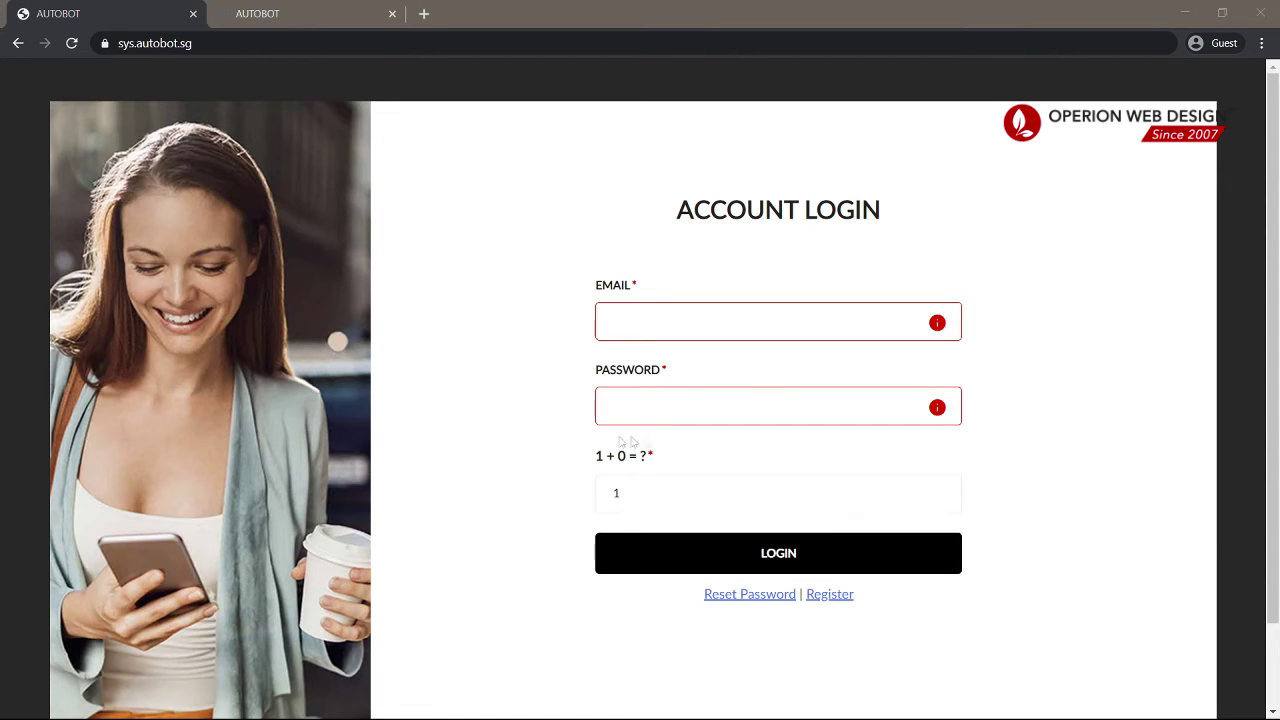
pyautogui.click(616, 494)
pyautogui.moveTo(597, 462); pyautogui.dragTo(640, 460)
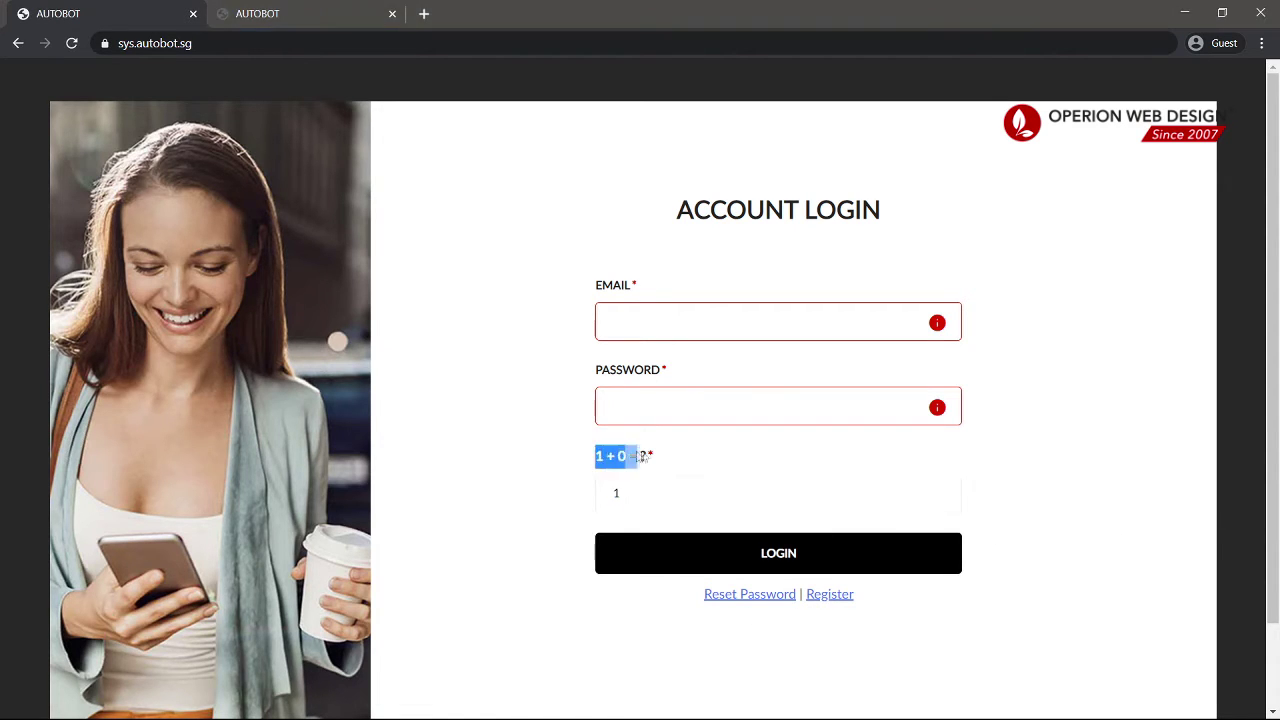
pyautogui.click(653, 487)
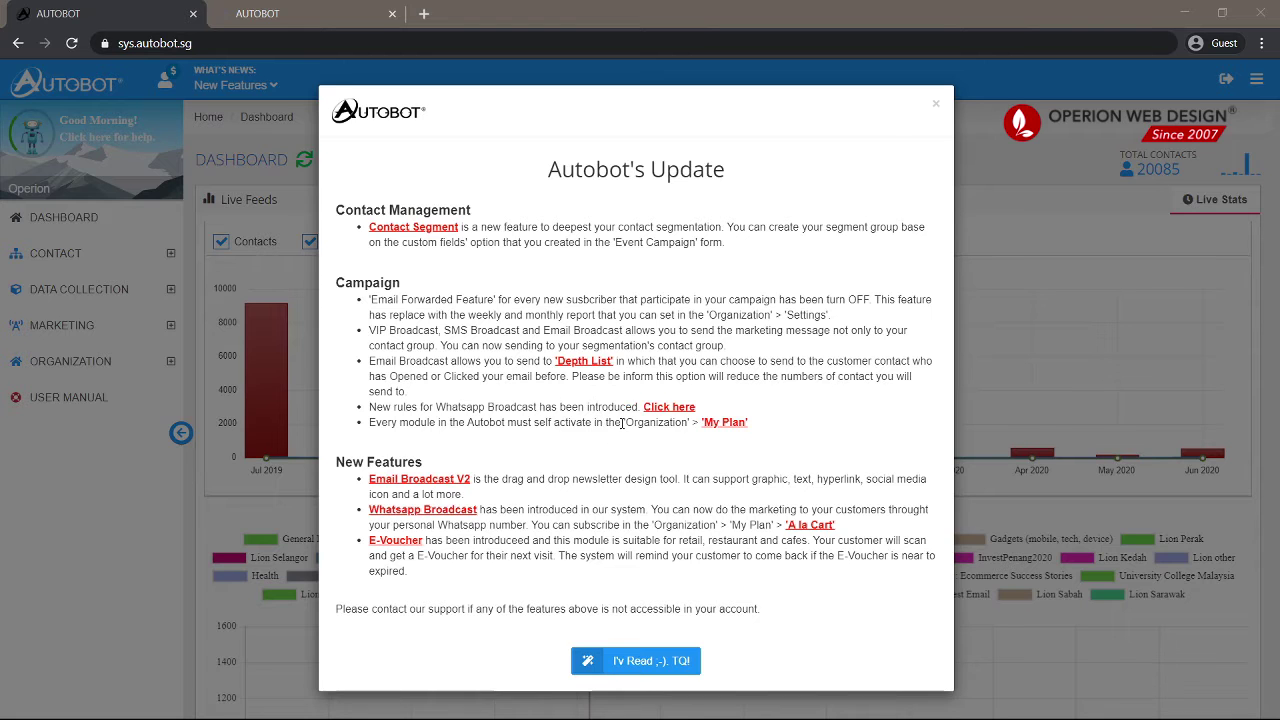
pyautogui.click(636, 661)
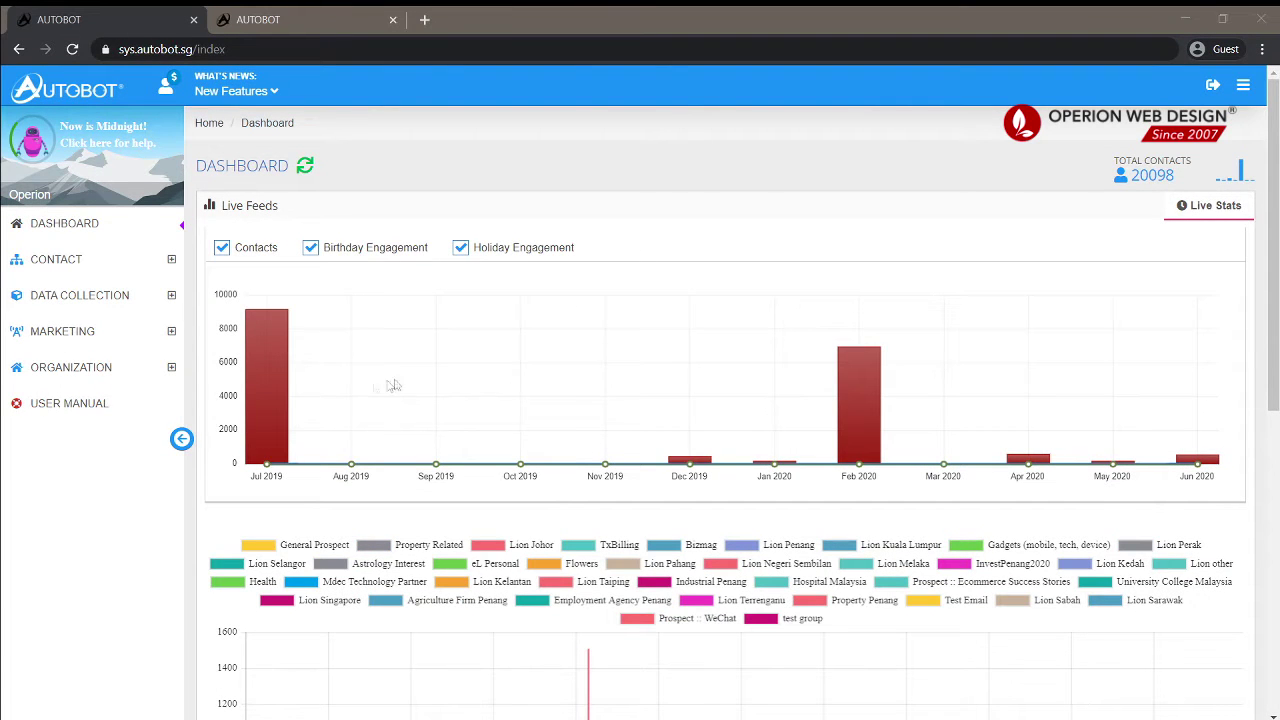
# Open the organization's My Plan page and review the SMS sending credit packages.
pyautogui.click(100, 368)
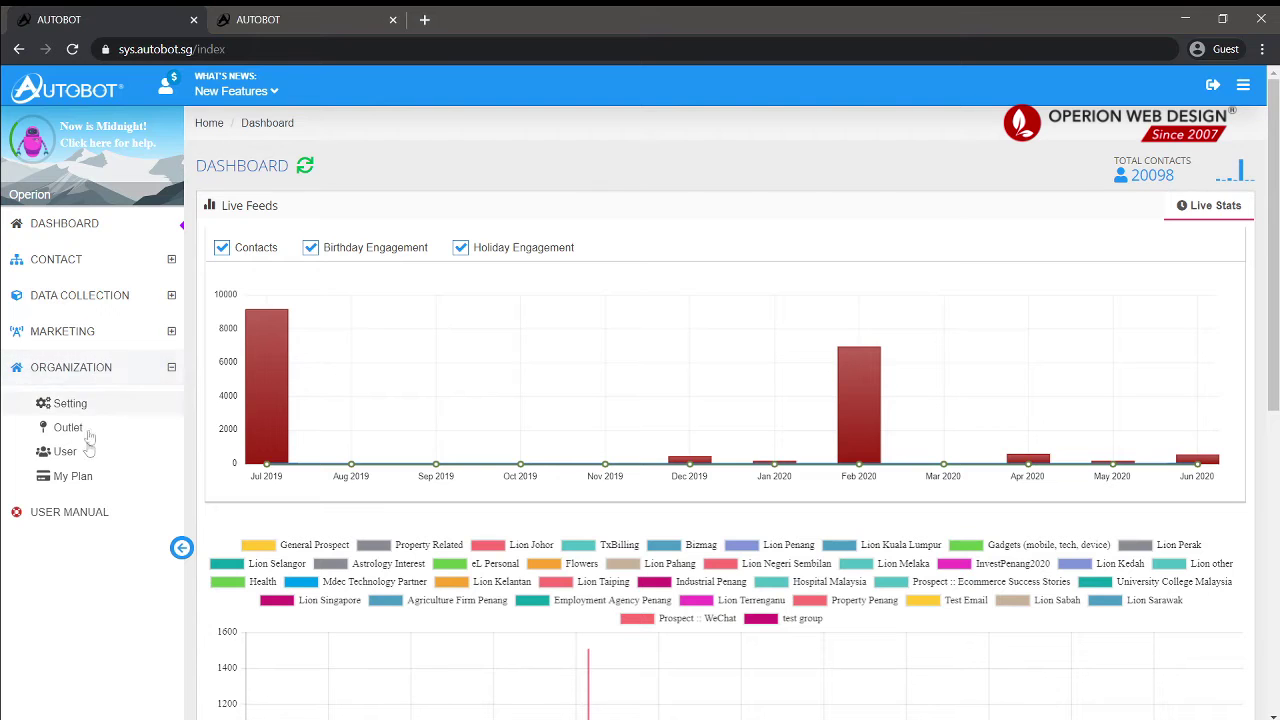
pyautogui.click(90, 476)
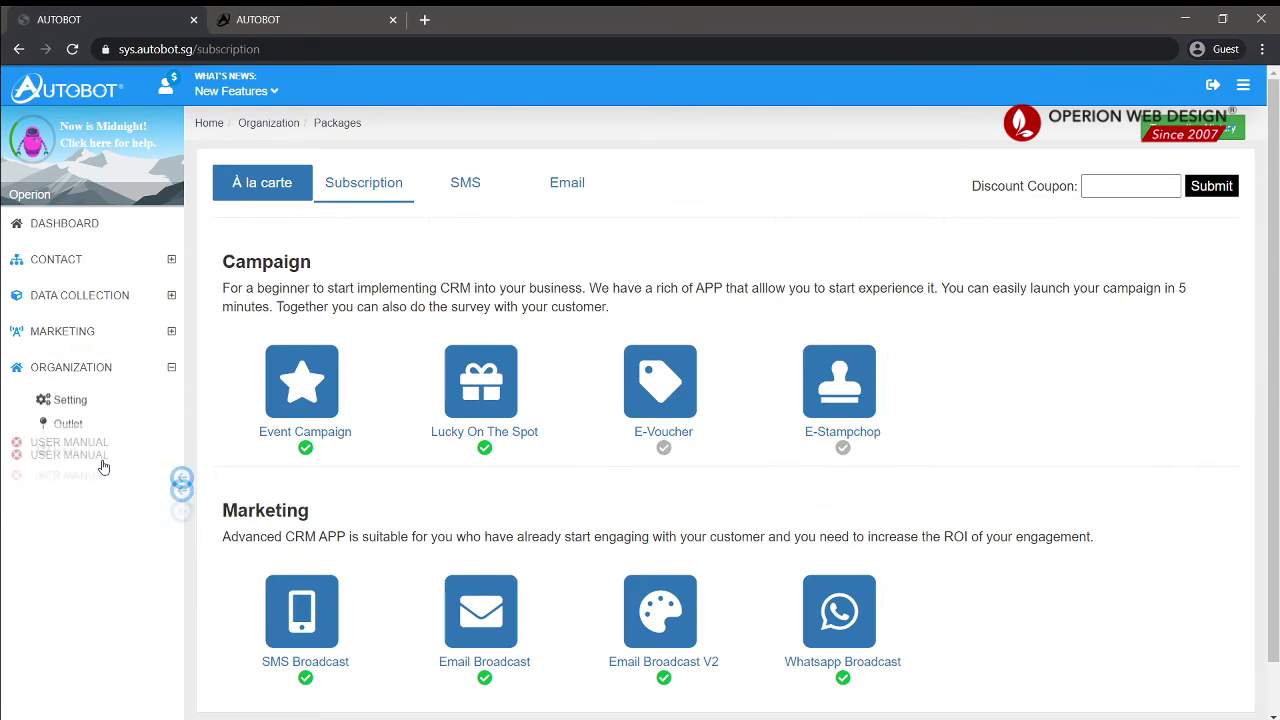
pyautogui.click(464, 181)
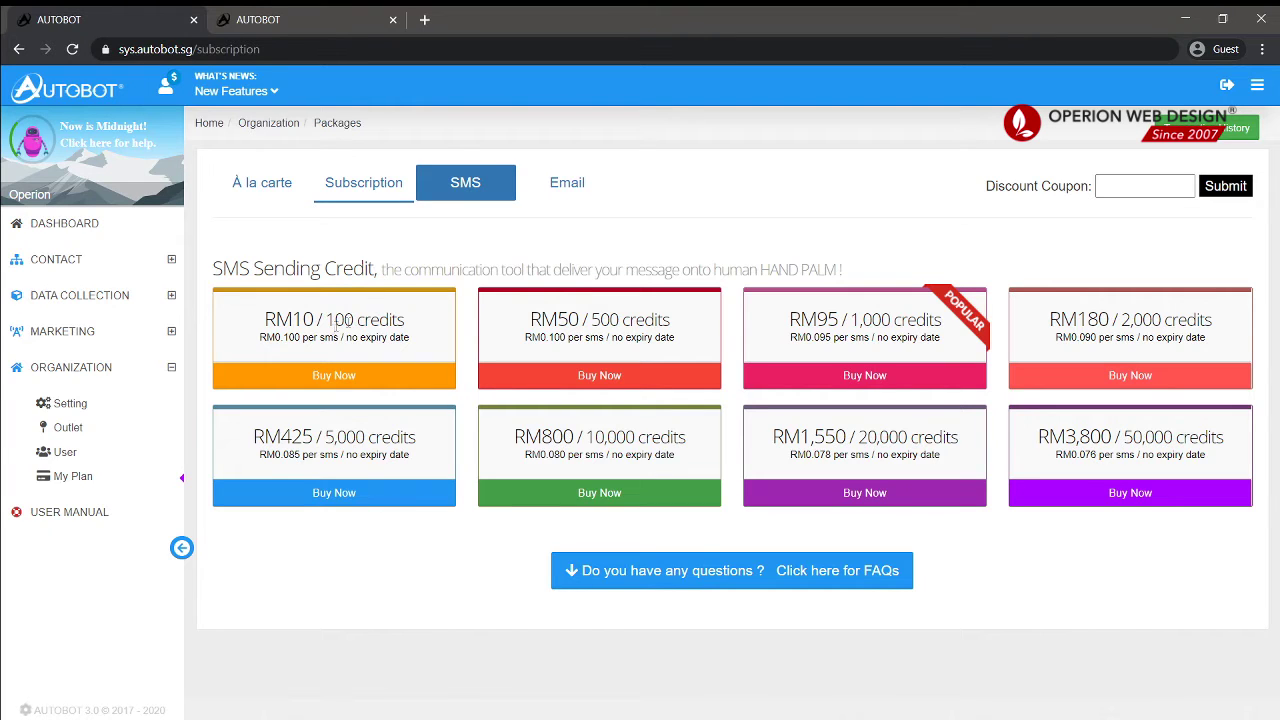
pyautogui.moveTo(265, 320); pyautogui.dragTo(360, 320)
pyautogui.moveTo(812, 437); pyautogui.dragTo(902, 437)
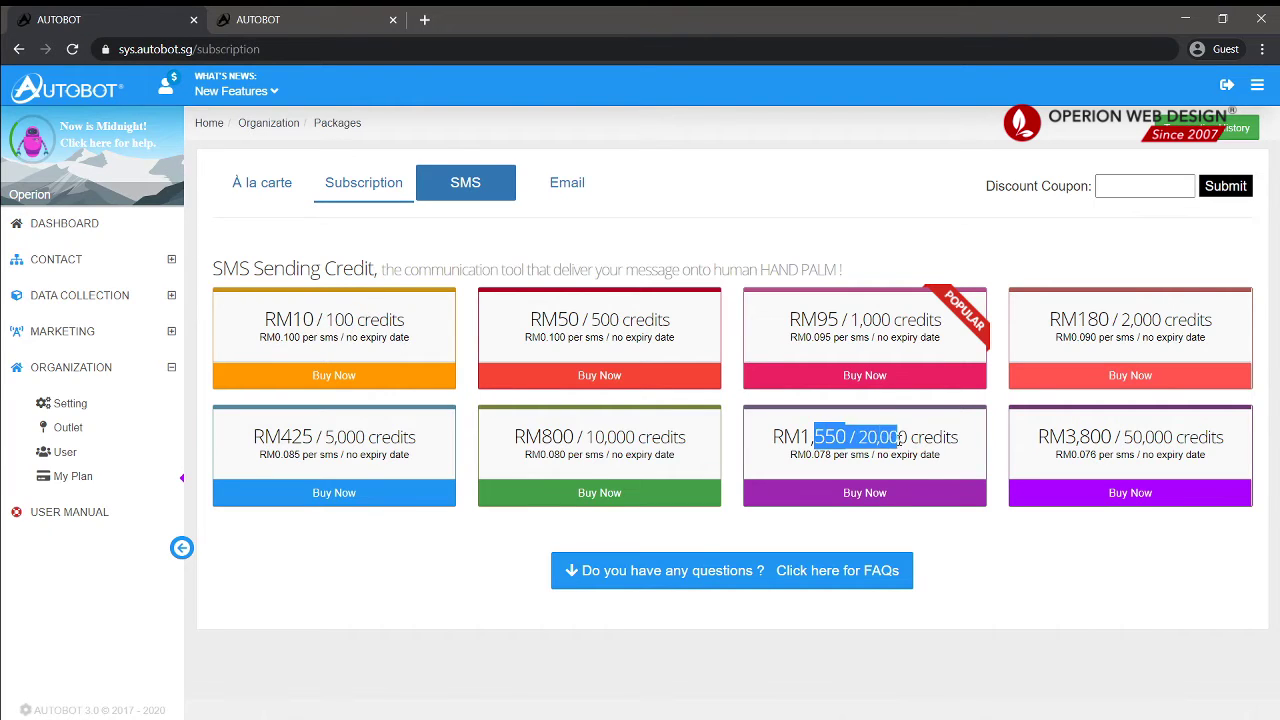
pyautogui.click(898, 498)
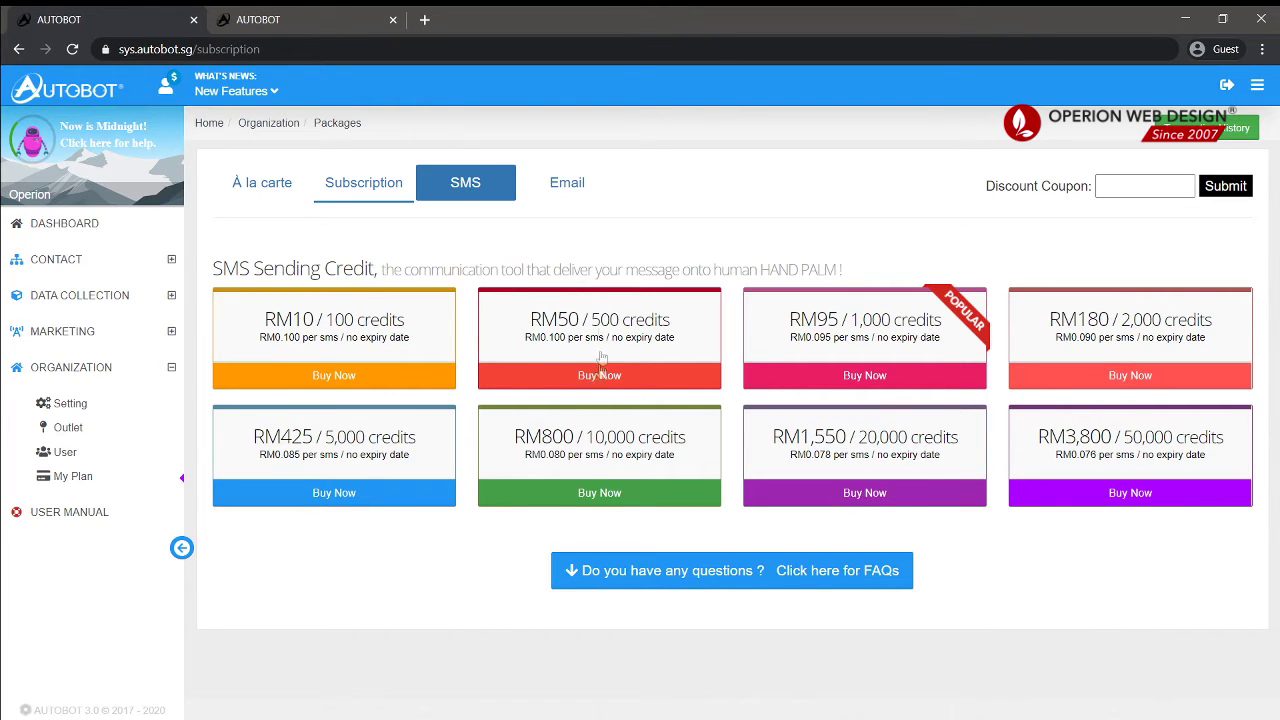
# Review the email sending credit packages and the à la carte campaign and marketing modules.
pyautogui.click(535, 178)
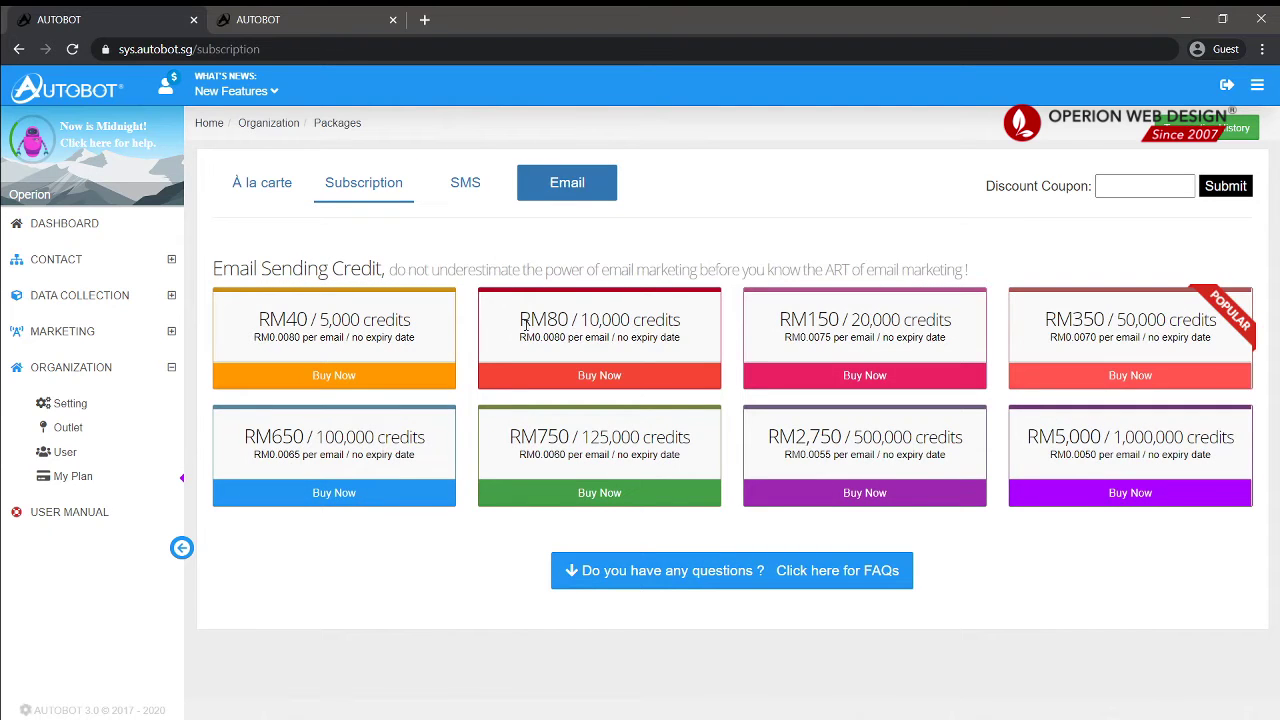
pyautogui.moveTo(519, 319); pyautogui.dragTo(682, 320)
pyautogui.click(690, 342)
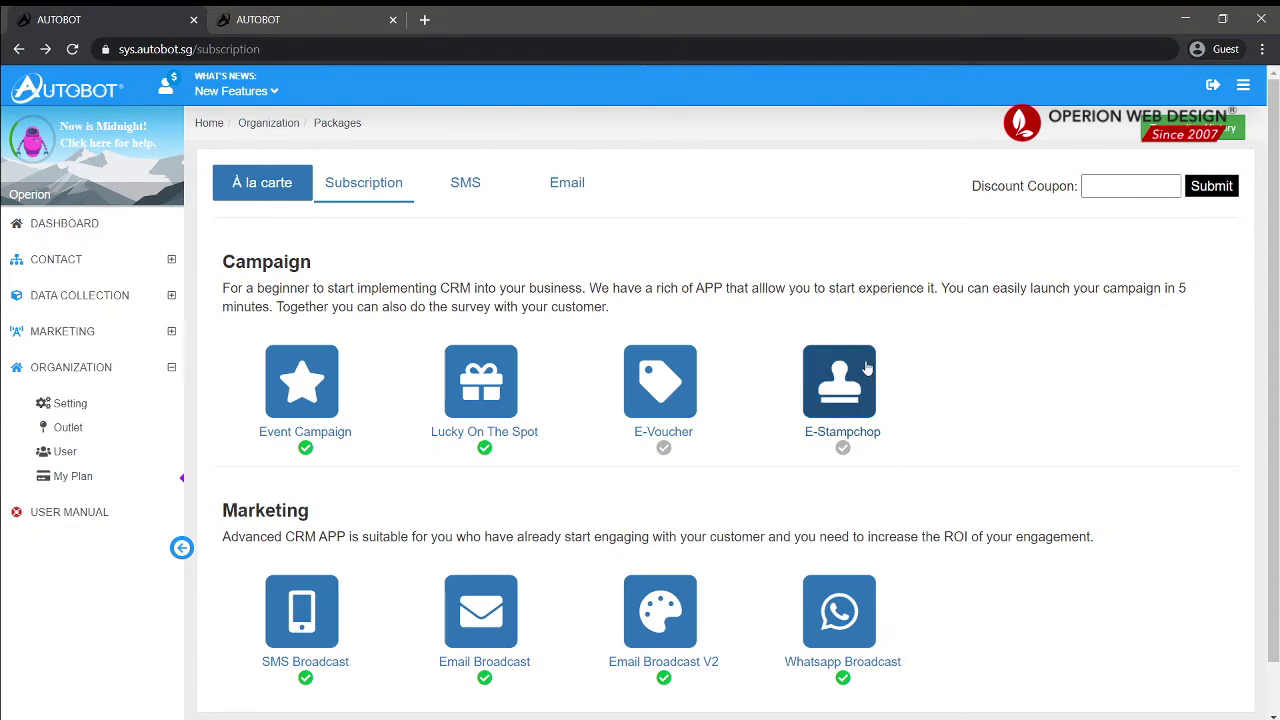
pyautogui.scroll(-1, 760, 387)
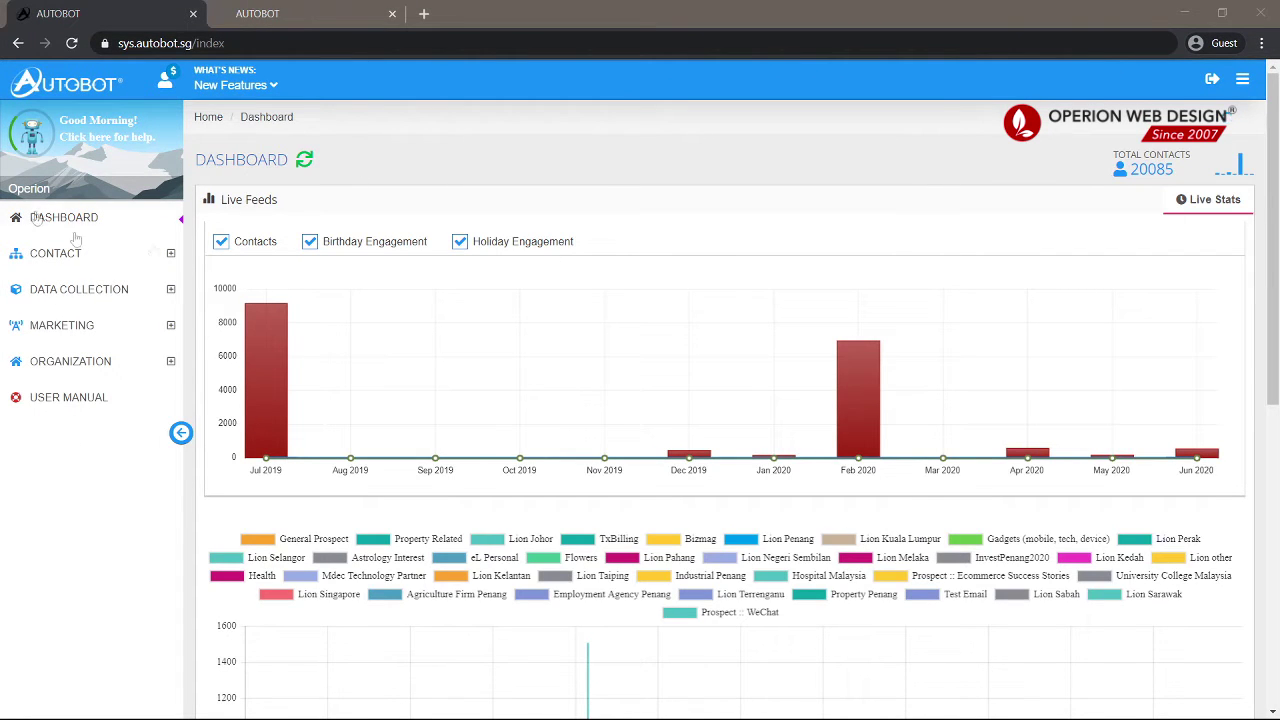
# Create a new contact group named "test group".
pyautogui.click(103, 255)
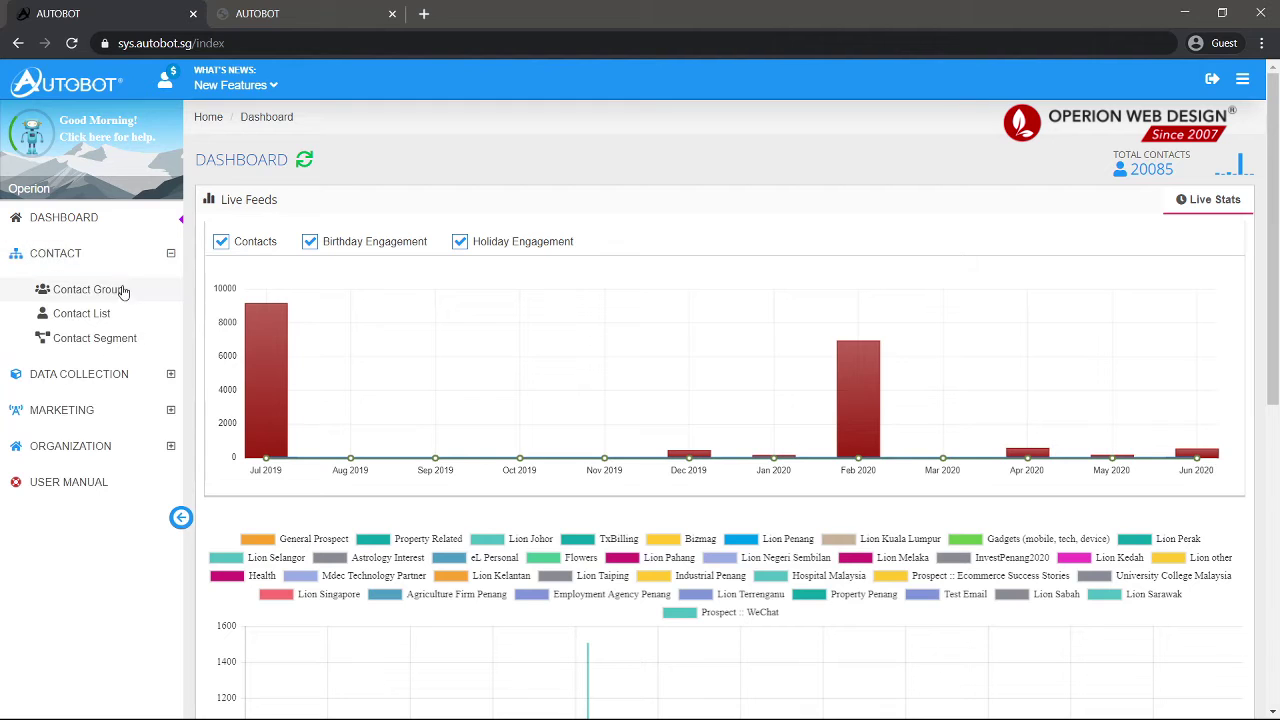
pyautogui.click(117, 292)
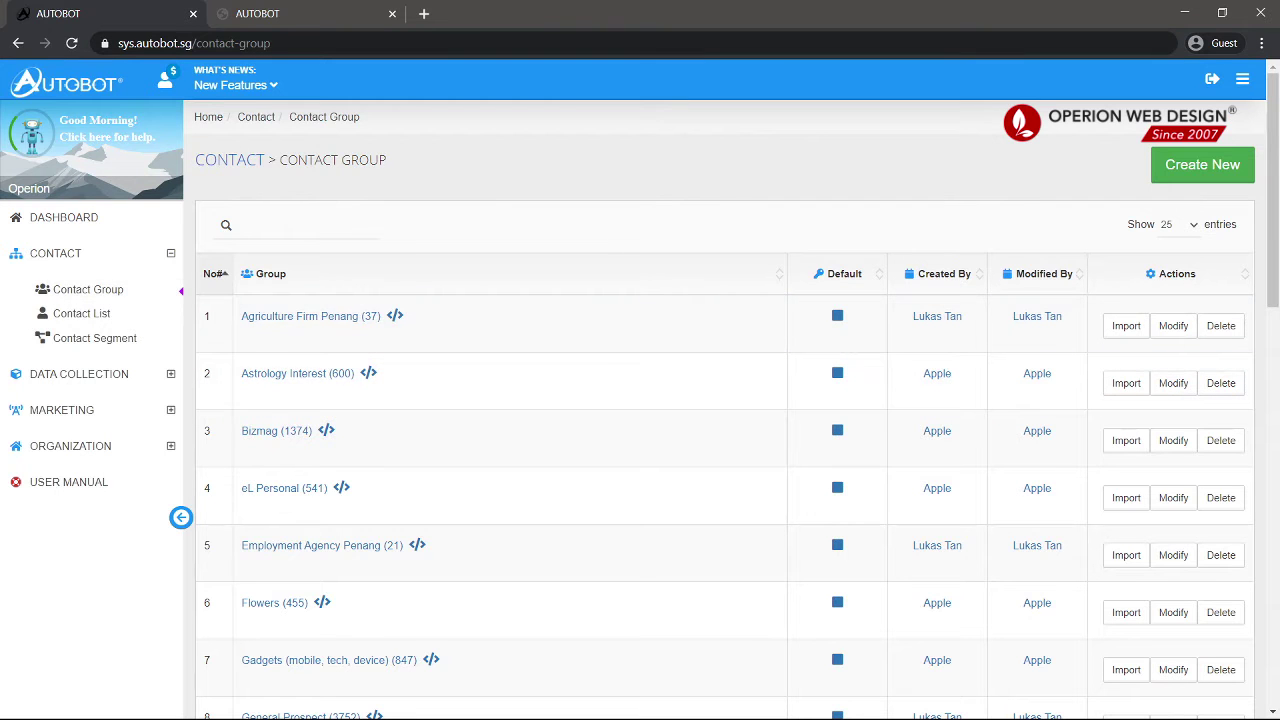
pyautogui.click(1175, 165)
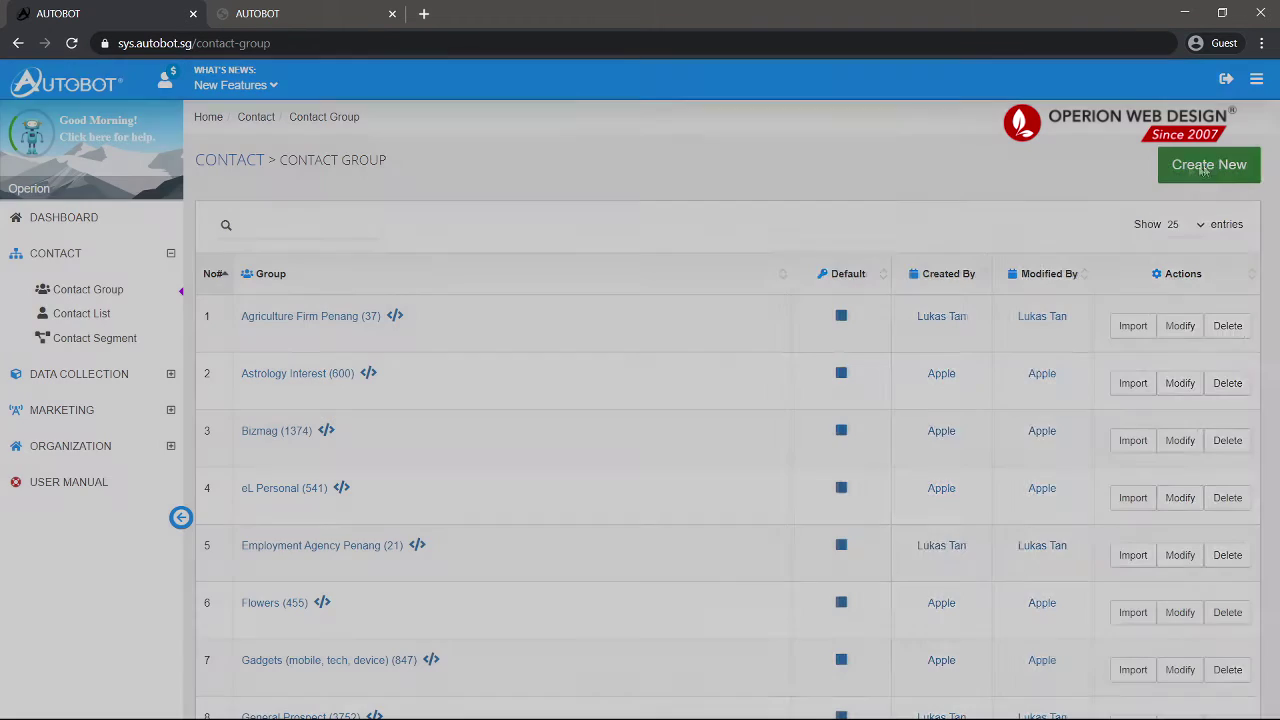
pyautogui.click(593, 177)
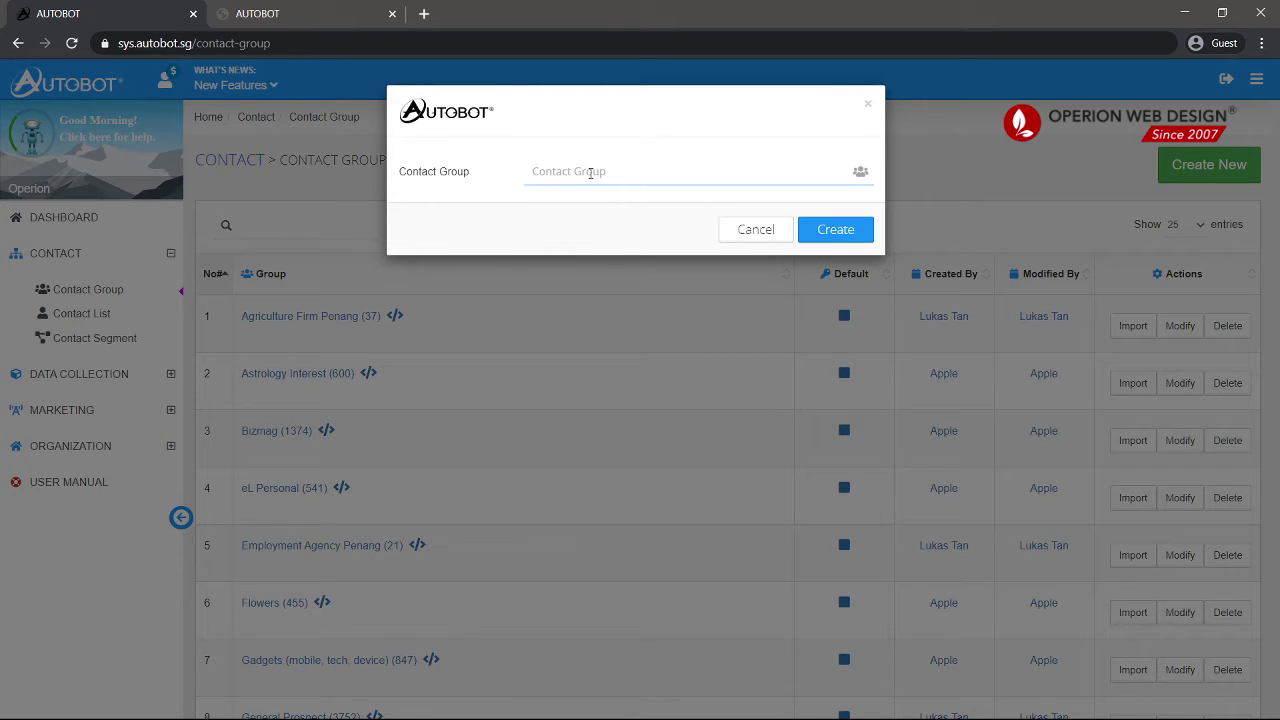
pyautogui.write('test group')
pyautogui.click(840, 236)
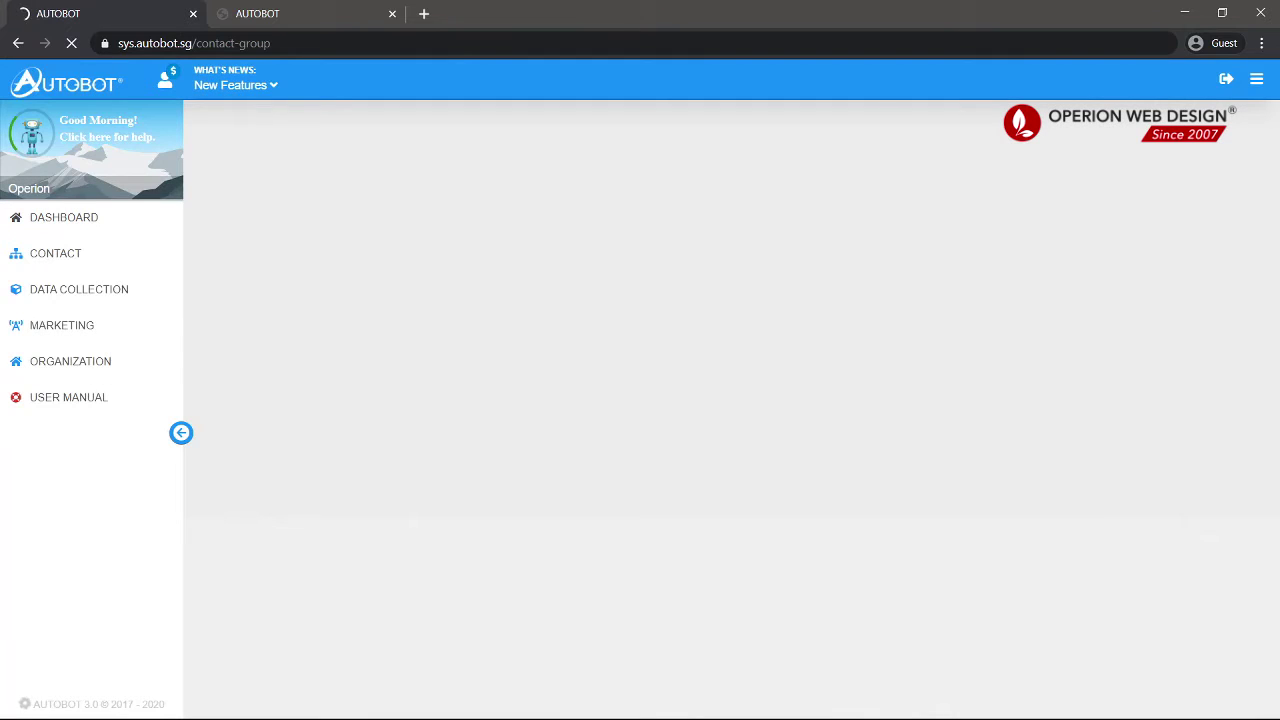
# Sort the contact group list by creator in descending order.
pyautogui.scroll(-2, 580, 292)
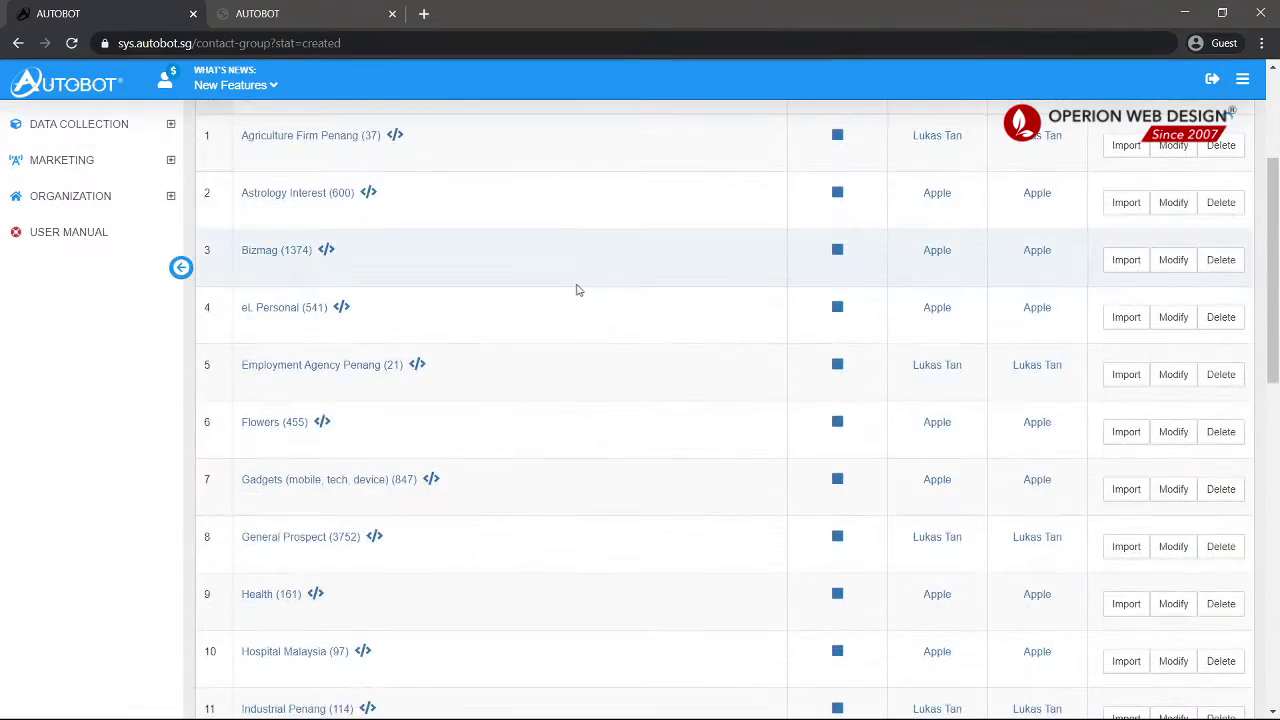
pyautogui.scroll(3, 576, 290)
pyautogui.click(960, 260)
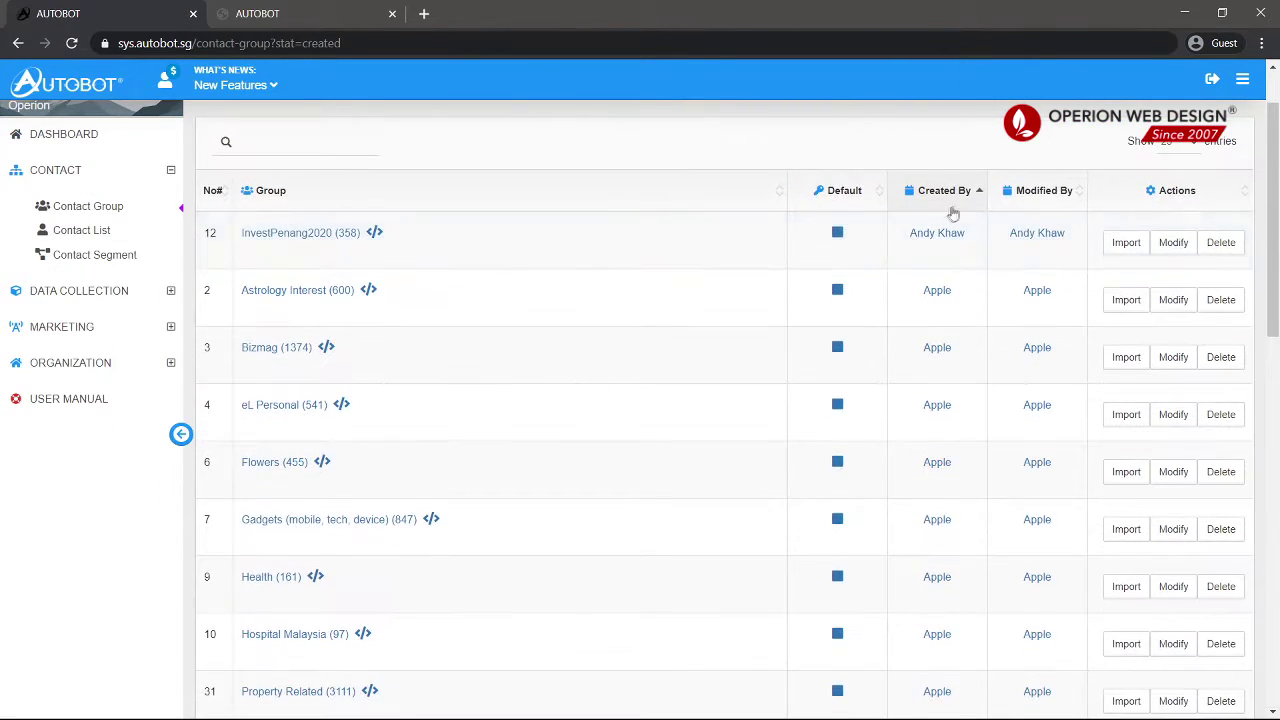
pyautogui.click(953, 210)
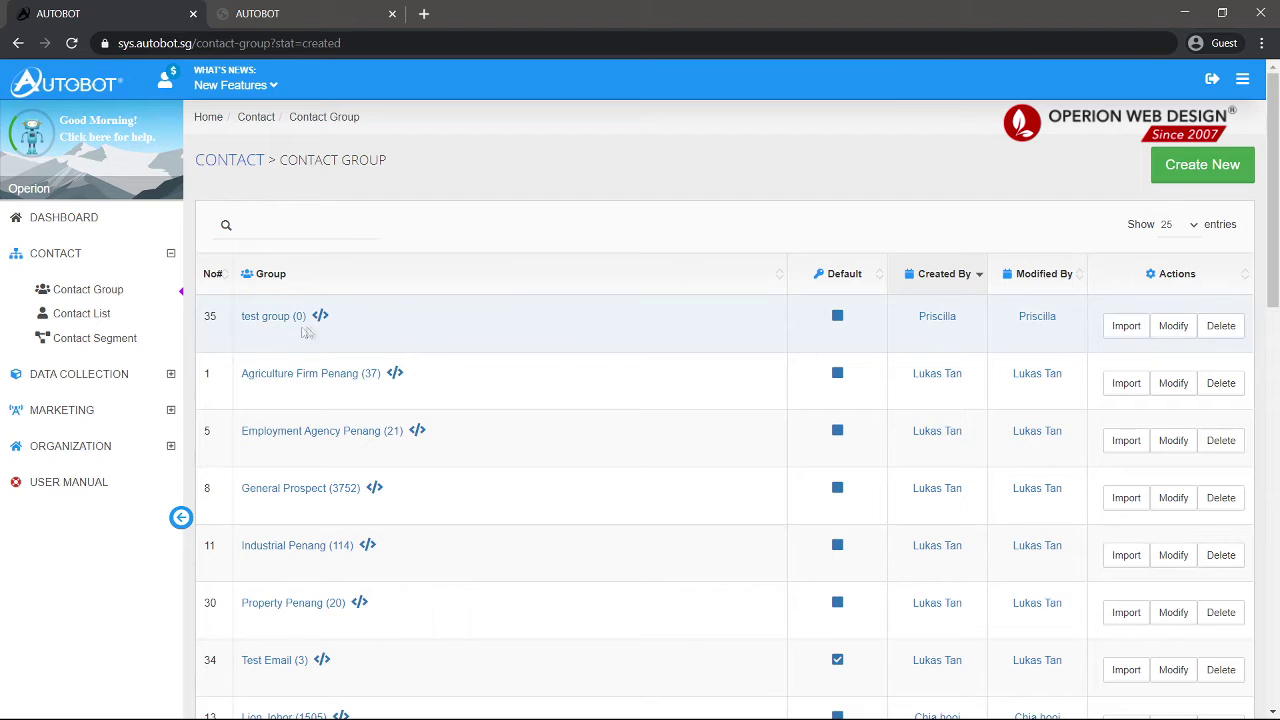
# Open the Excel contact import for the test group and find the CSV template download.
pyautogui.click(1121, 325)
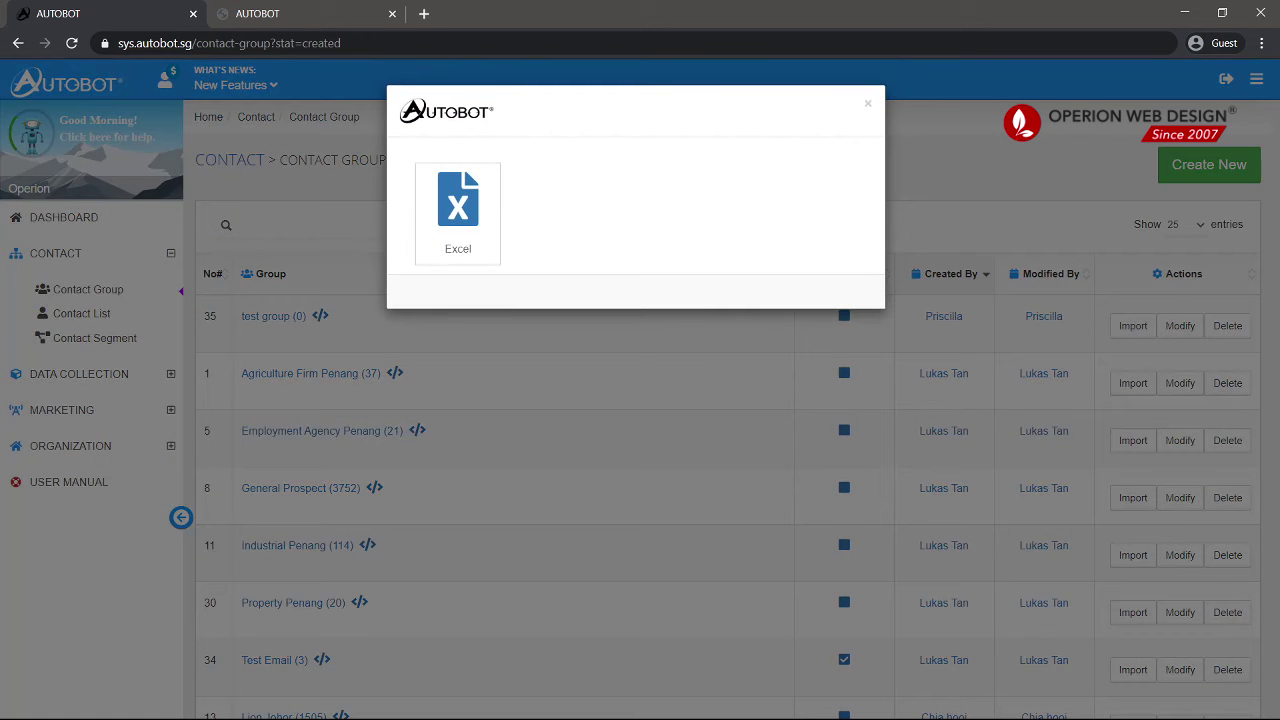
pyautogui.click(458, 205)
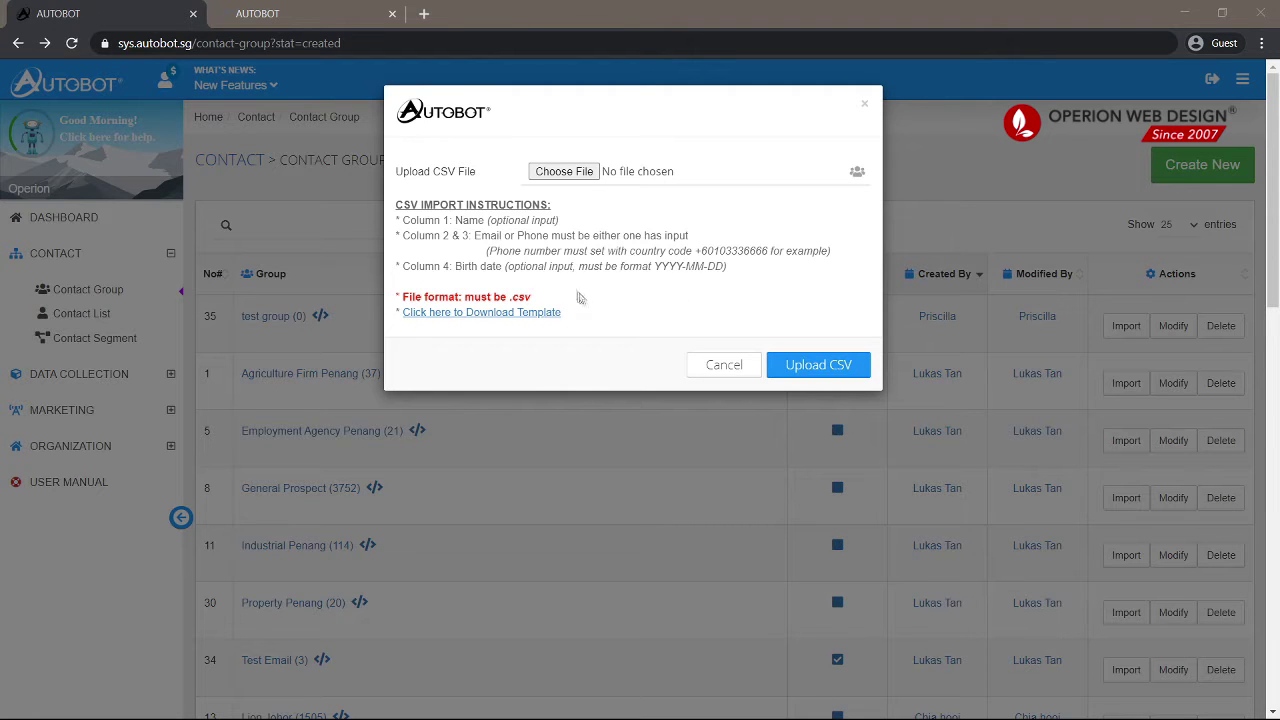
pyautogui.moveTo(407, 292); pyautogui.dragTo(429, 326)
pyautogui.moveTo(593, 336); pyautogui.dragTo(403, 310)
pyautogui.click(505, 270)
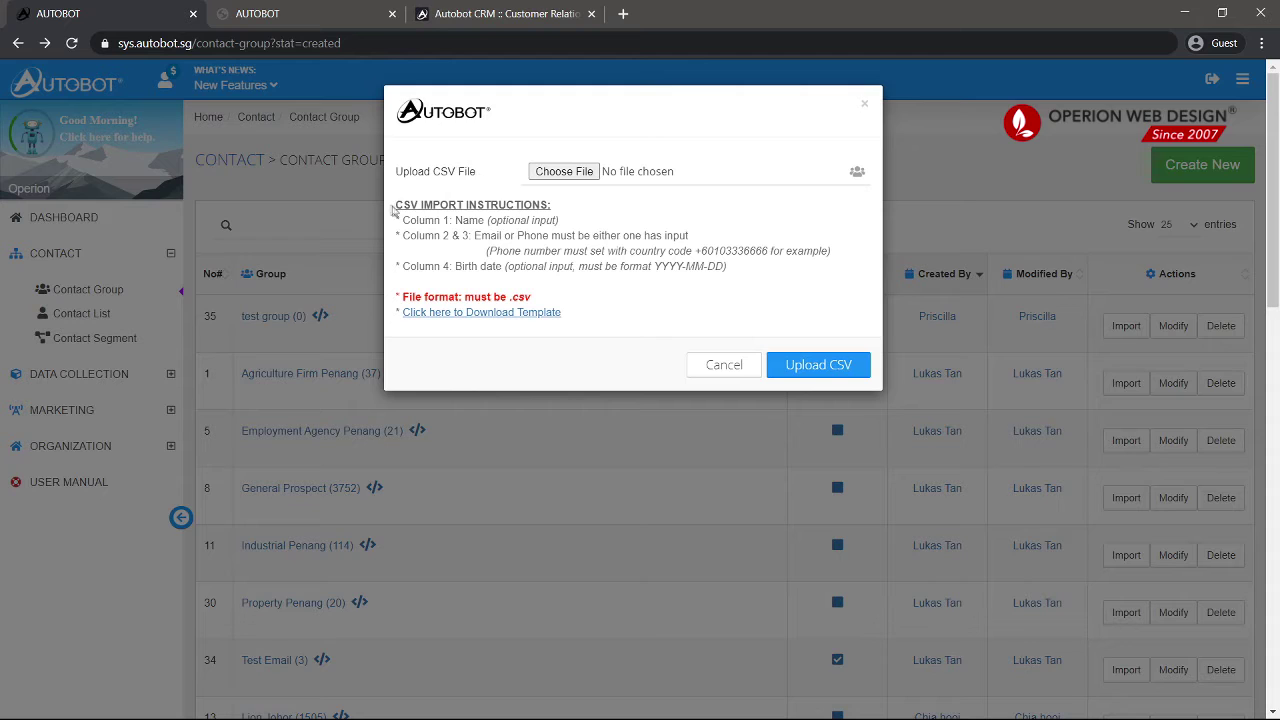
# Review the CSV import instructions for the name, email, phone and birth date columns.
pyautogui.moveTo(393, 210); pyautogui.dragTo(531, 205)
pyautogui.click(582, 218)
pyautogui.moveTo(398, 219); pyautogui.dragTo(574, 226)
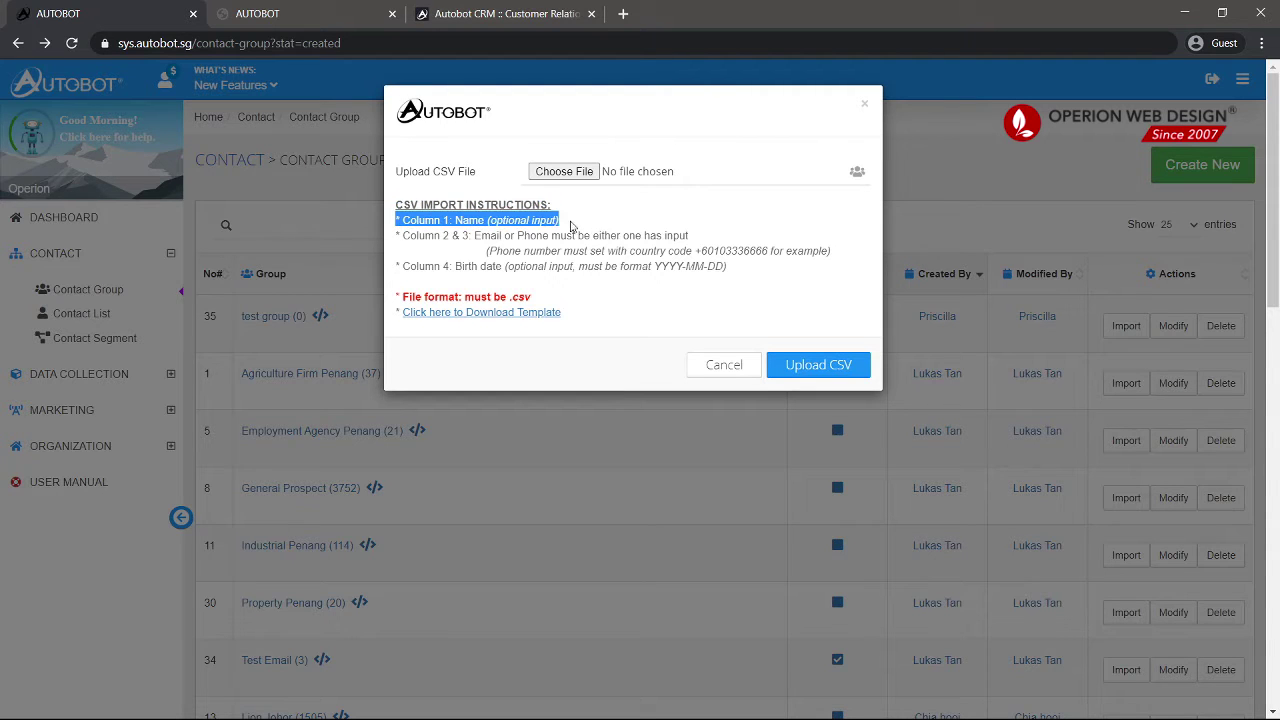
pyautogui.click(547, 254)
pyautogui.moveTo(398, 237); pyautogui.dragTo(698, 245)
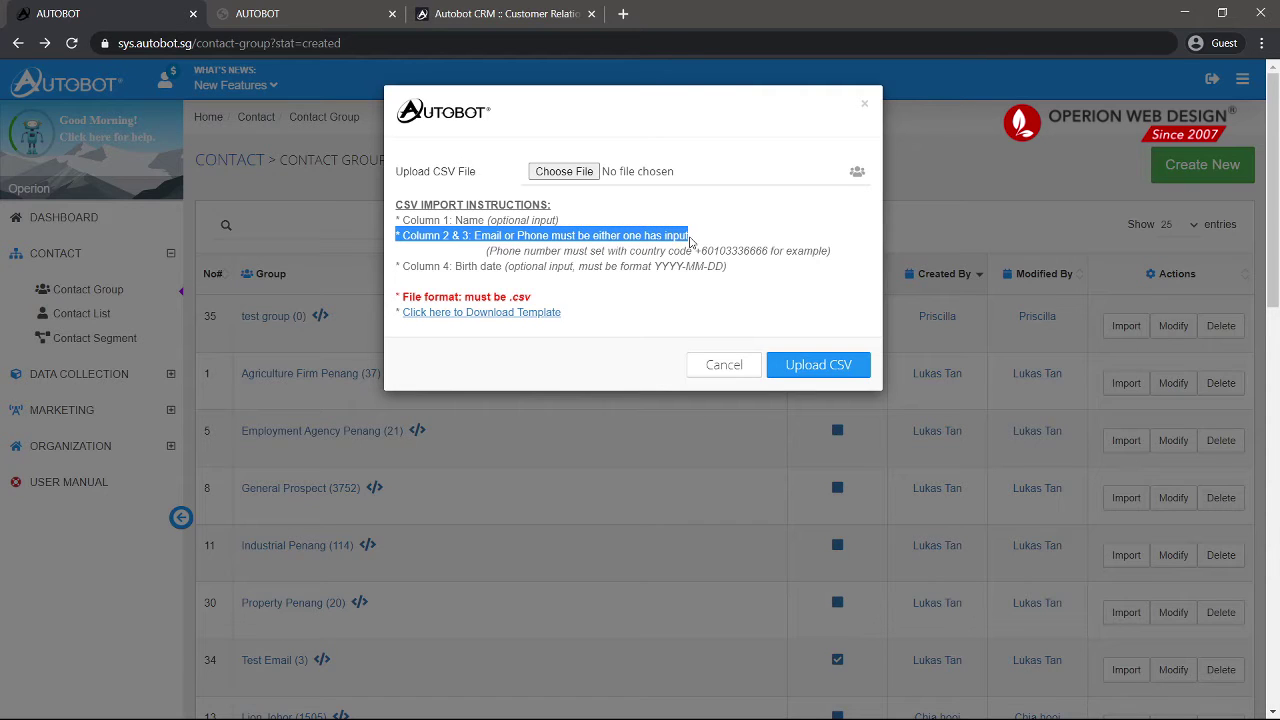
pyautogui.click(626, 272)
pyautogui.moveTo(484, 251); pyautogui.dragTo(725, 256)
pyautogui.click(692, 256)
pyautogui.click(789, 258)
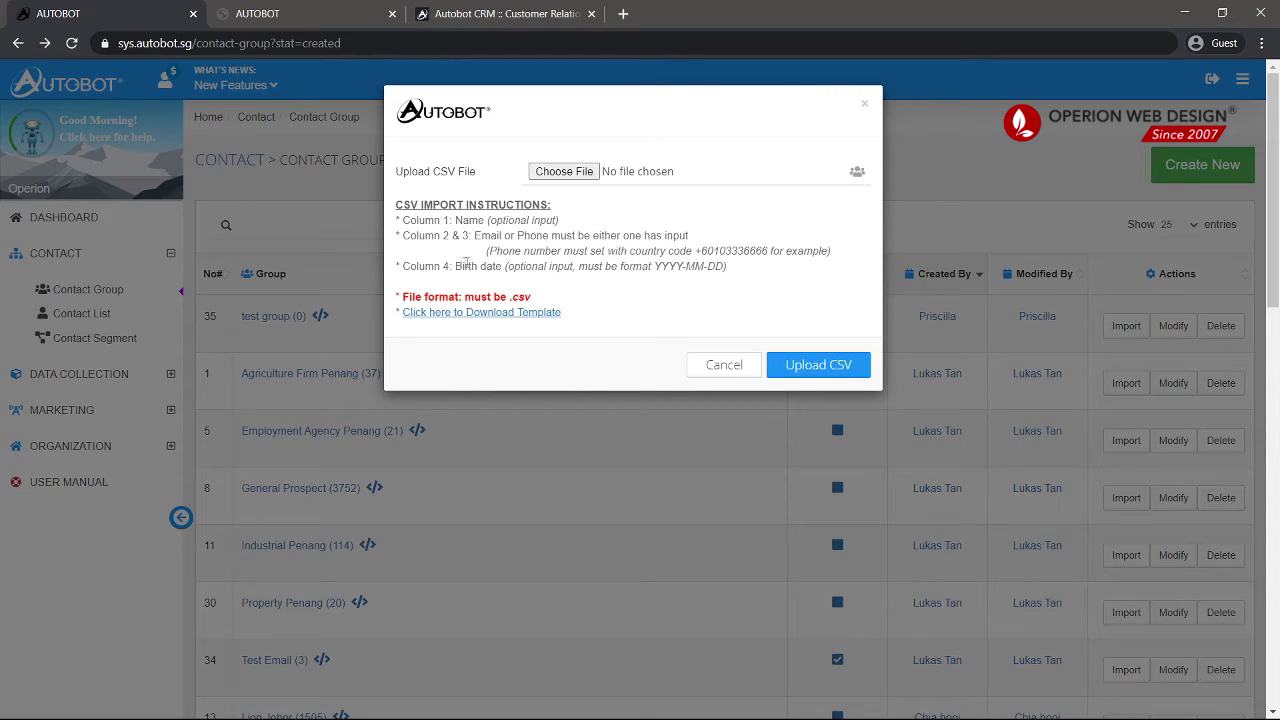
pyautogui.moveTo(455, 266); pyautogui.dragTo(727, 268)
pyautogui.click(541, 280)
pyautogui.click(710, 297)
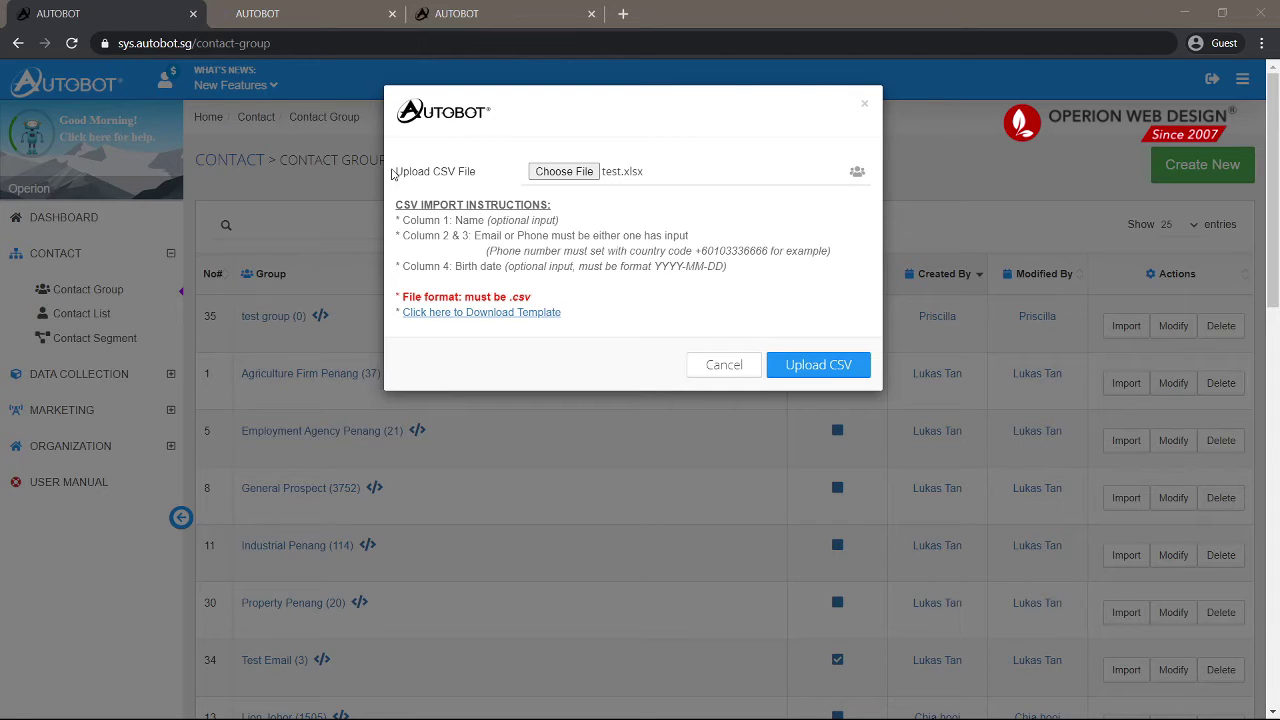
# Choose test.xlsx as the import file and upload it to the test group.
pyautogui.moveTo(393, 174); pyautogui.dragTo(480, 175)
pyautogui.click(484, 176)
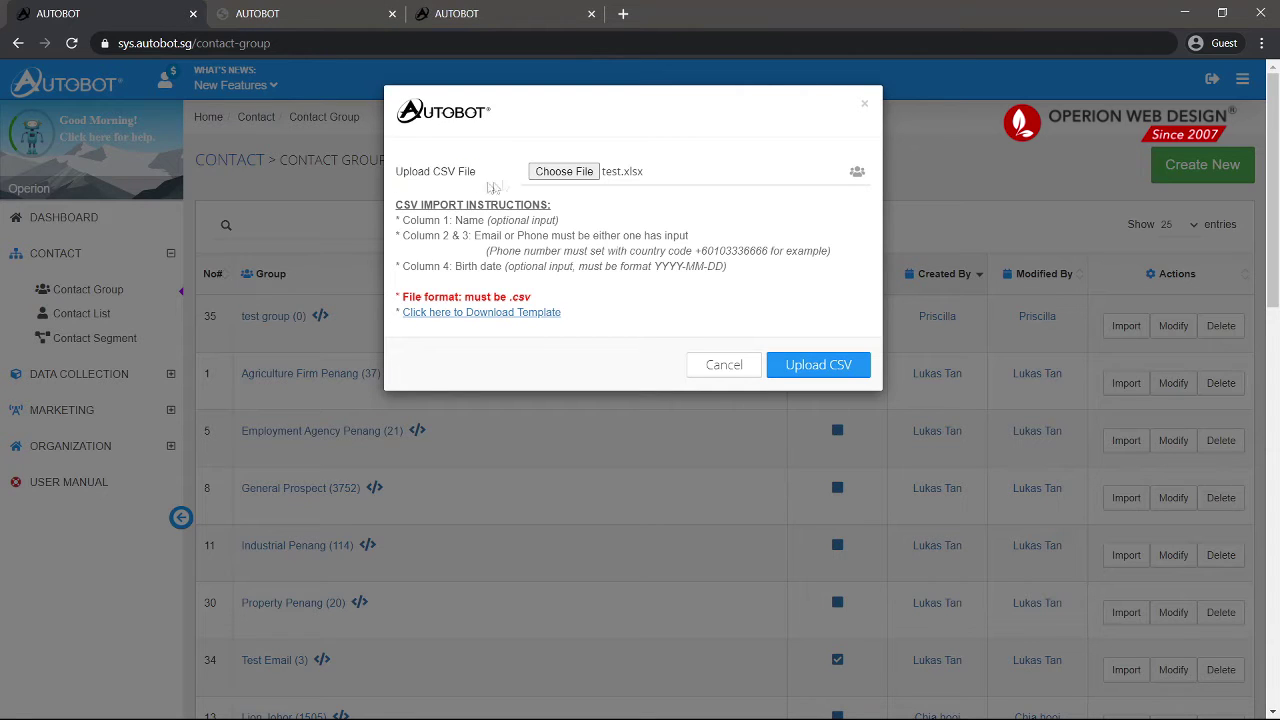
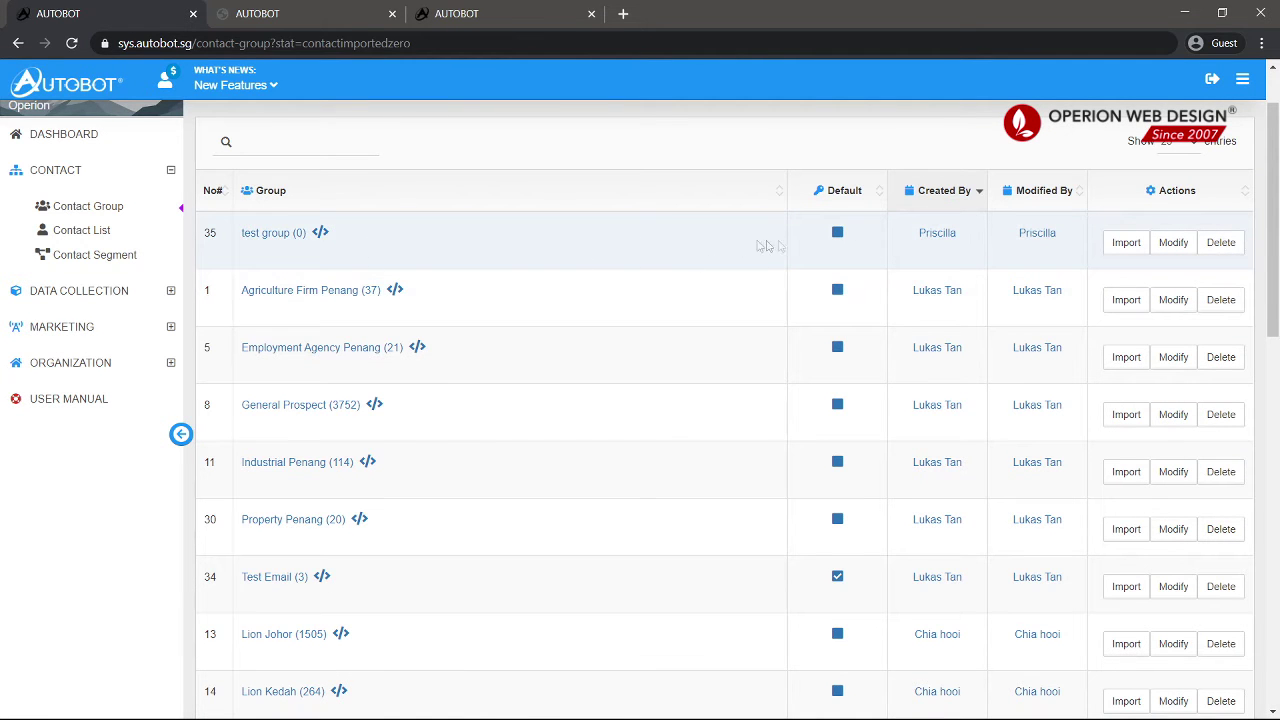
# Open the test group's name for editing without saving, and try to delete the group.
pyautogui.click(1168, 242)
pyautogui.click(651, 177)
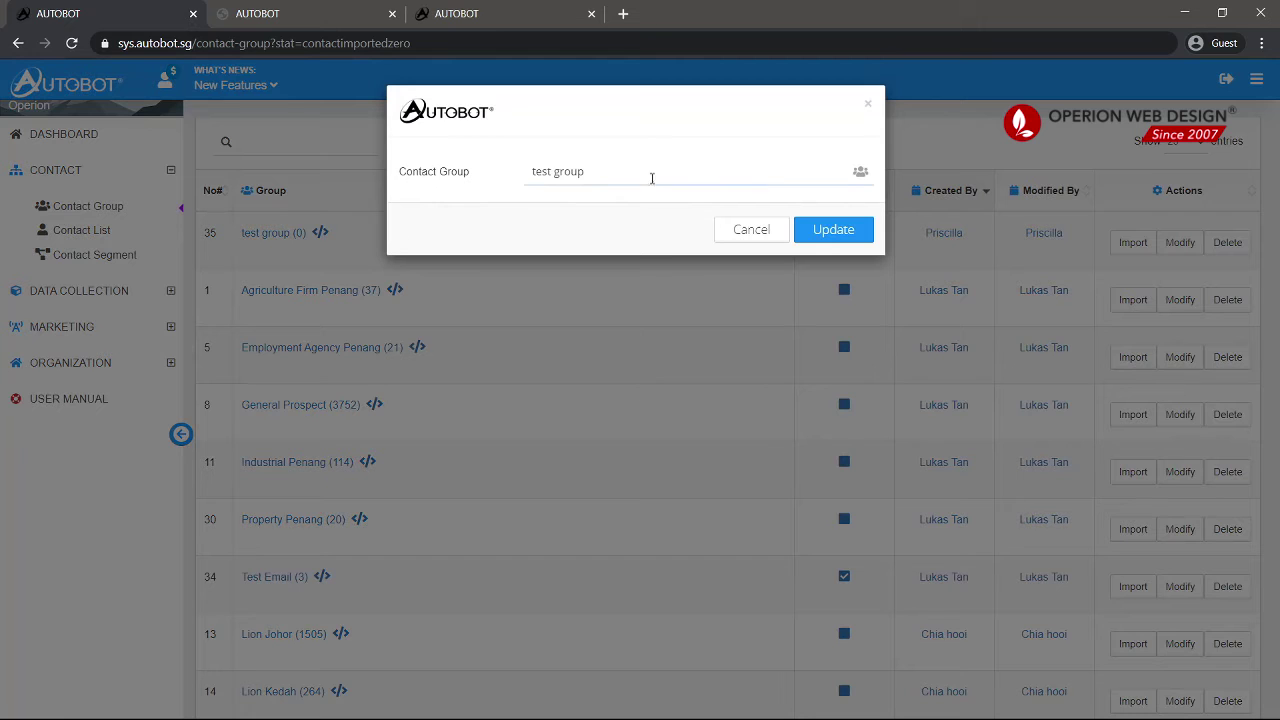
pyautogui.moveTo(721, 173); pyautogui.dragTo(507, 179)
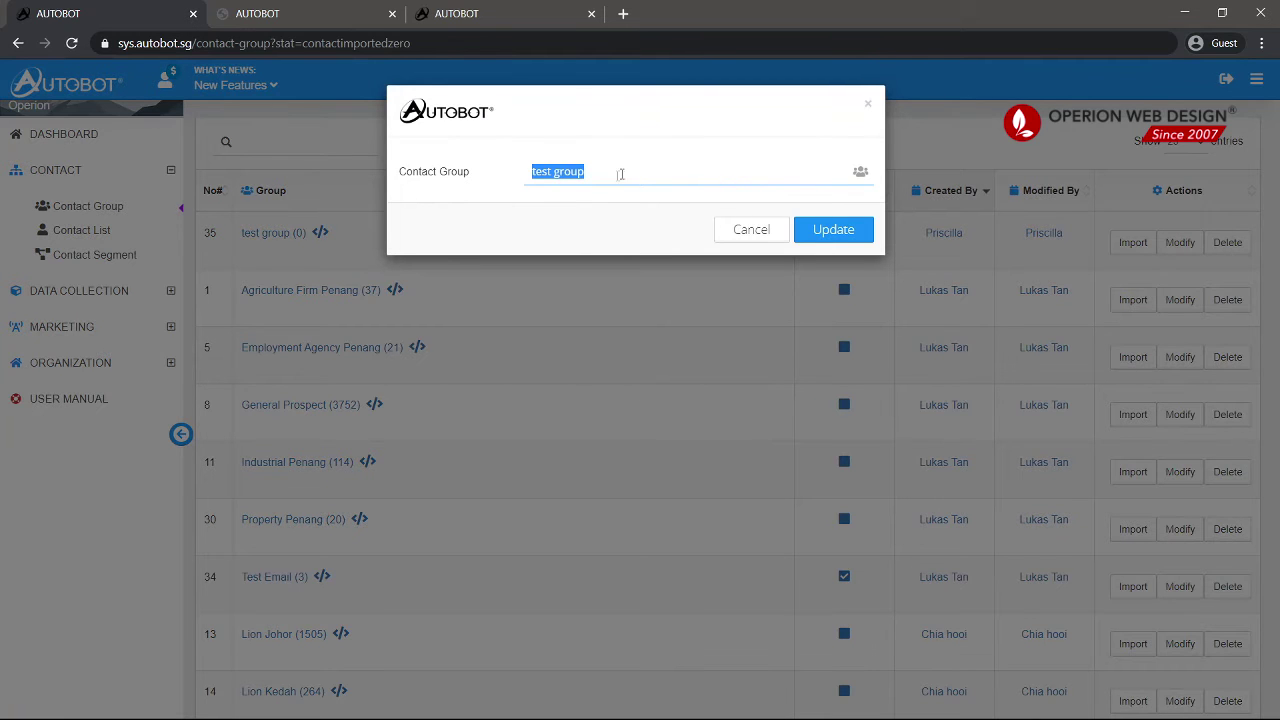
pyautogui.click(766, 237)
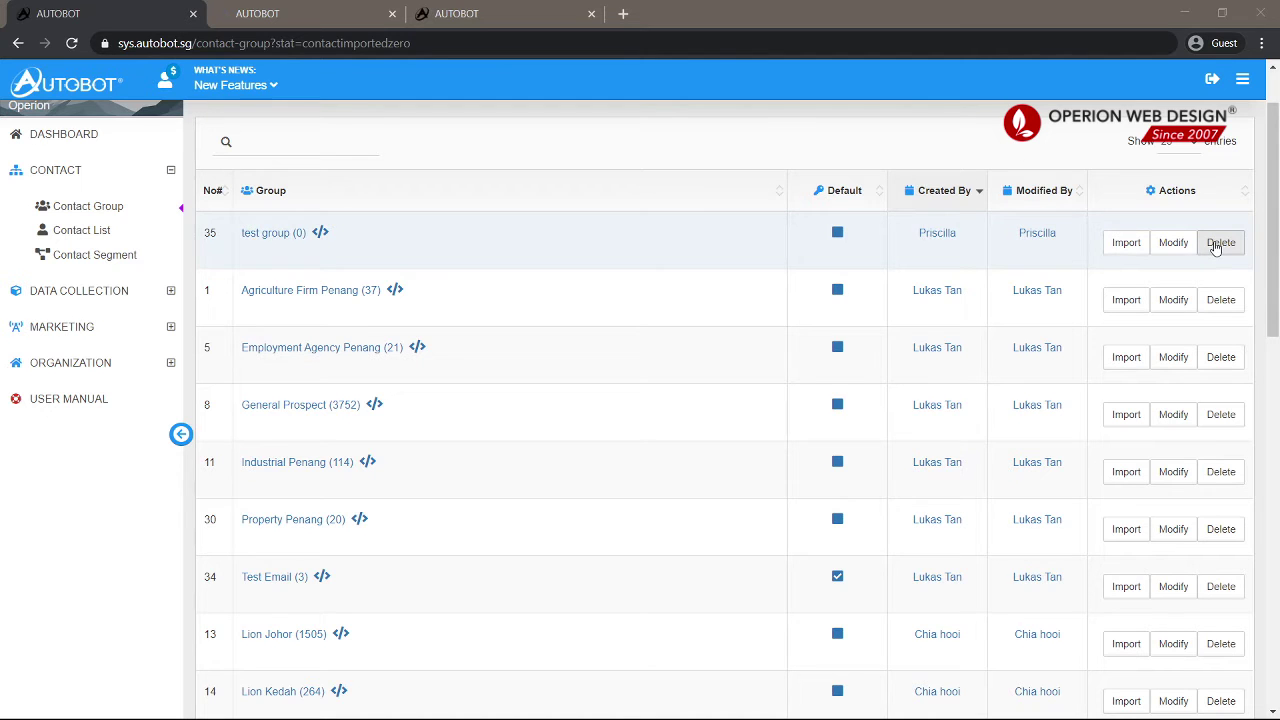
pyautogui.click(1216, 247)
pyautogui.click(598, 211)
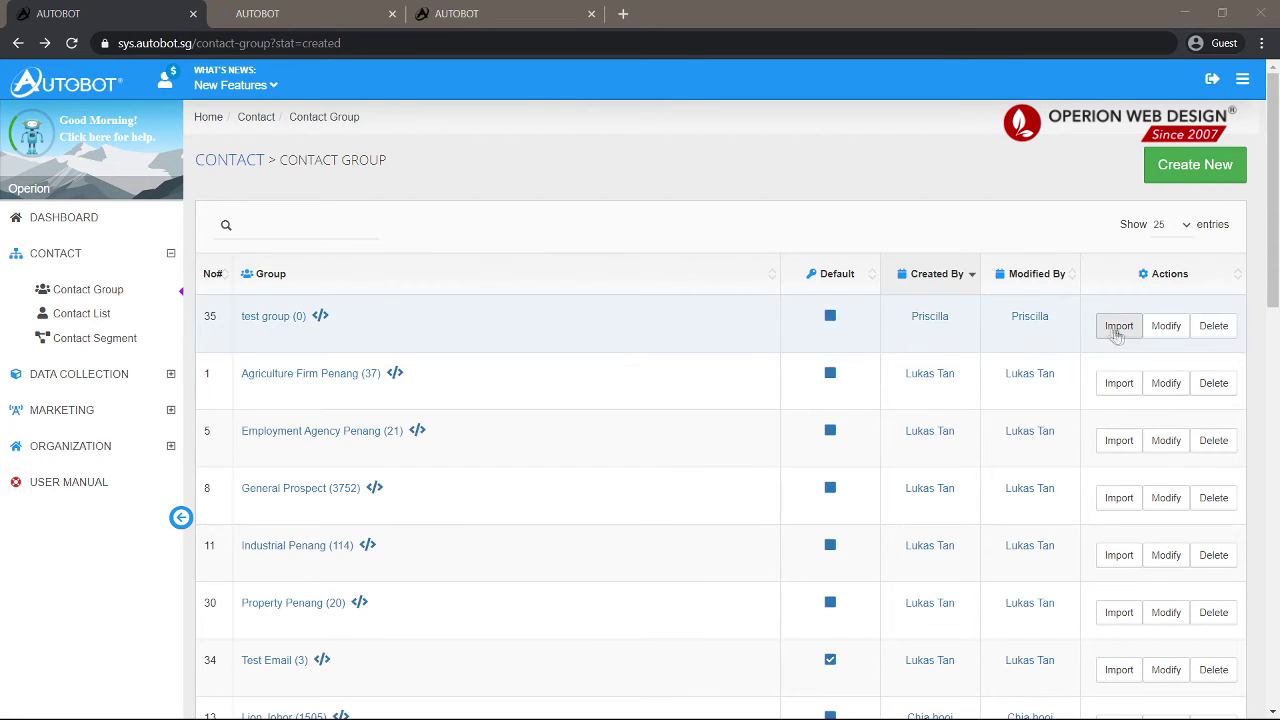
# Start a new contact in the contact list and assign it to the test group.
pyautogui.click(126, 316)
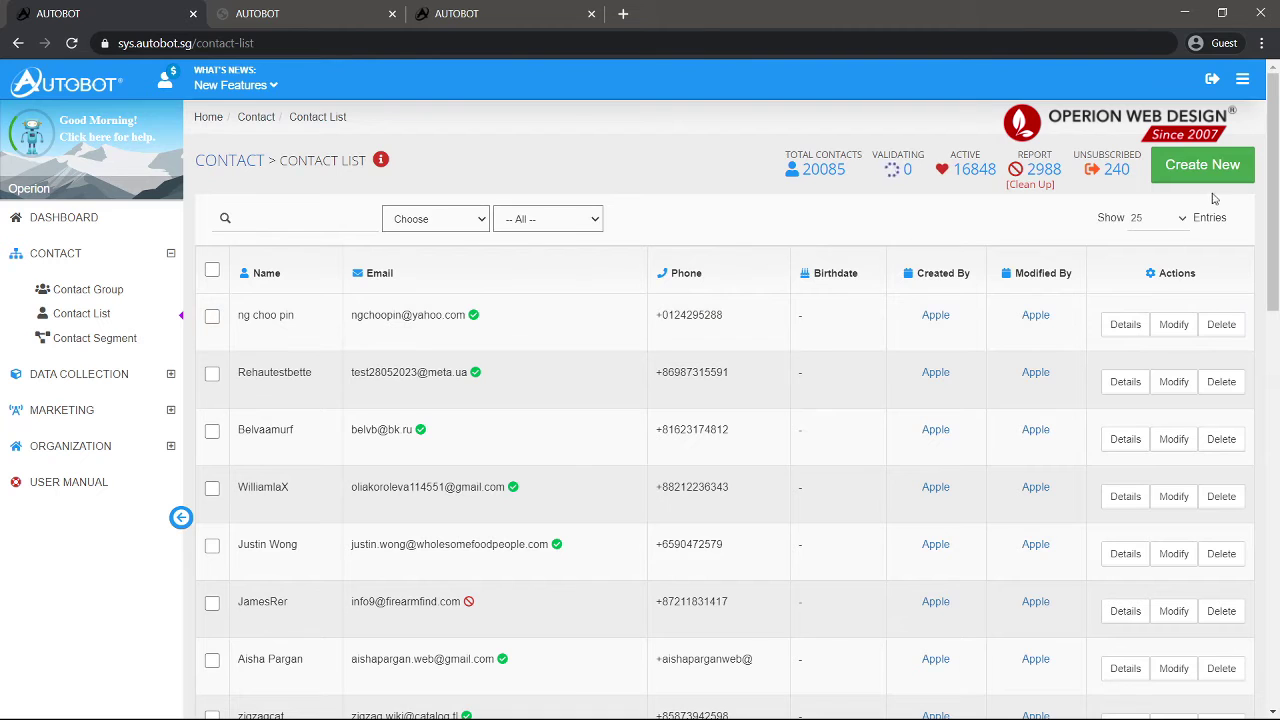
pyautogui.click(1202, 165)
pyautogui.click(531, 193)
pyautogui.scroll(-5, 528, 257)
pyautogui.click(531, 480)
# Name the contact "test", fill in its email address and phone number, and create it.
pyautogui.click(583, 516)
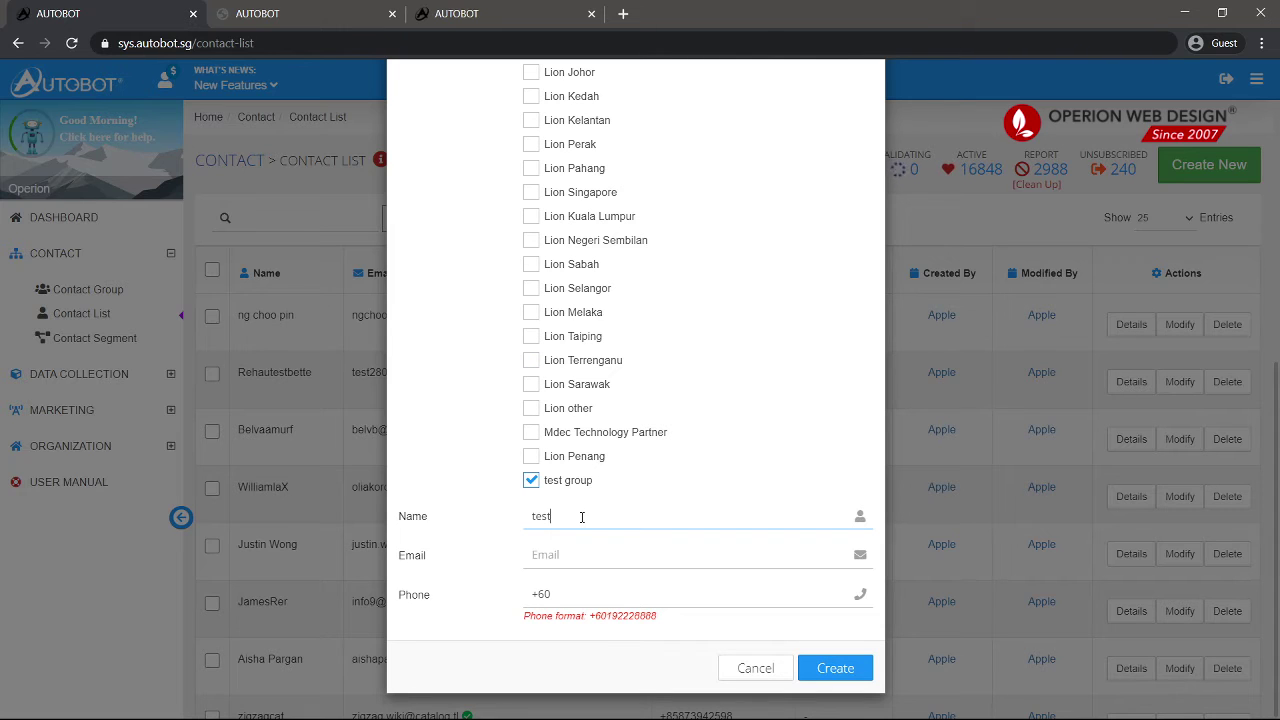
pyautogui.click(603, 555)
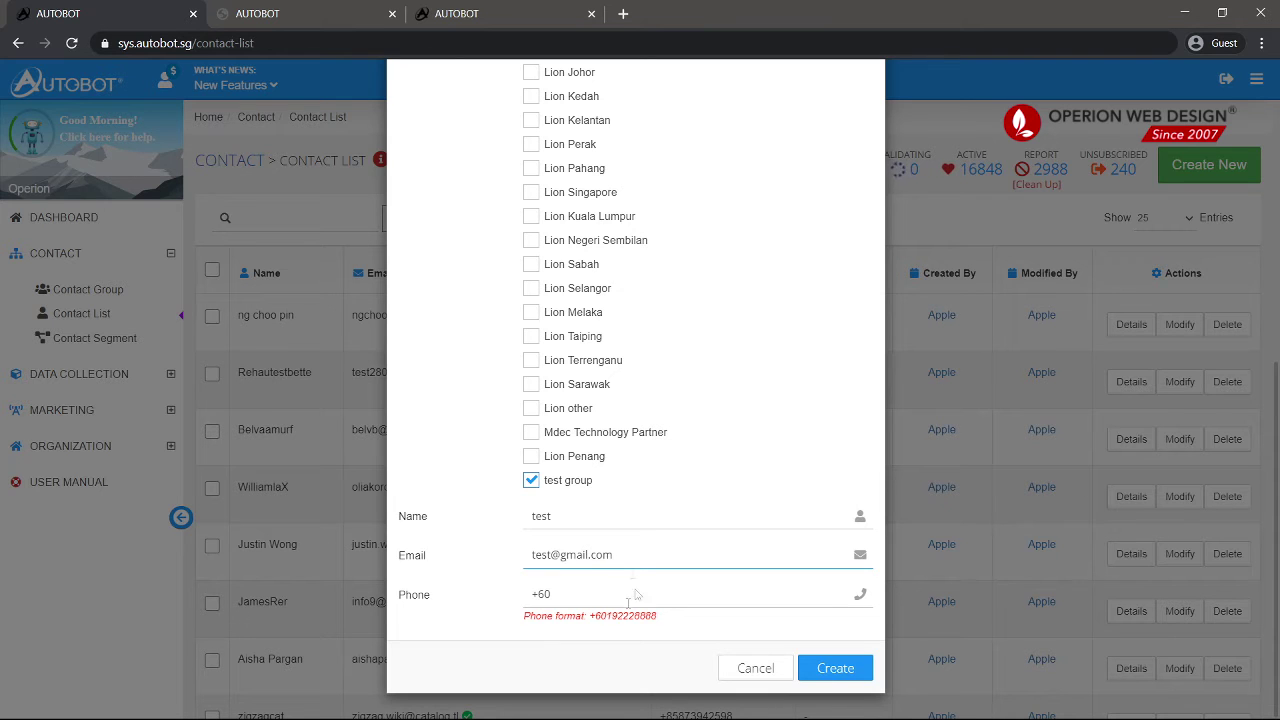
pyautogui.click(618, 598)
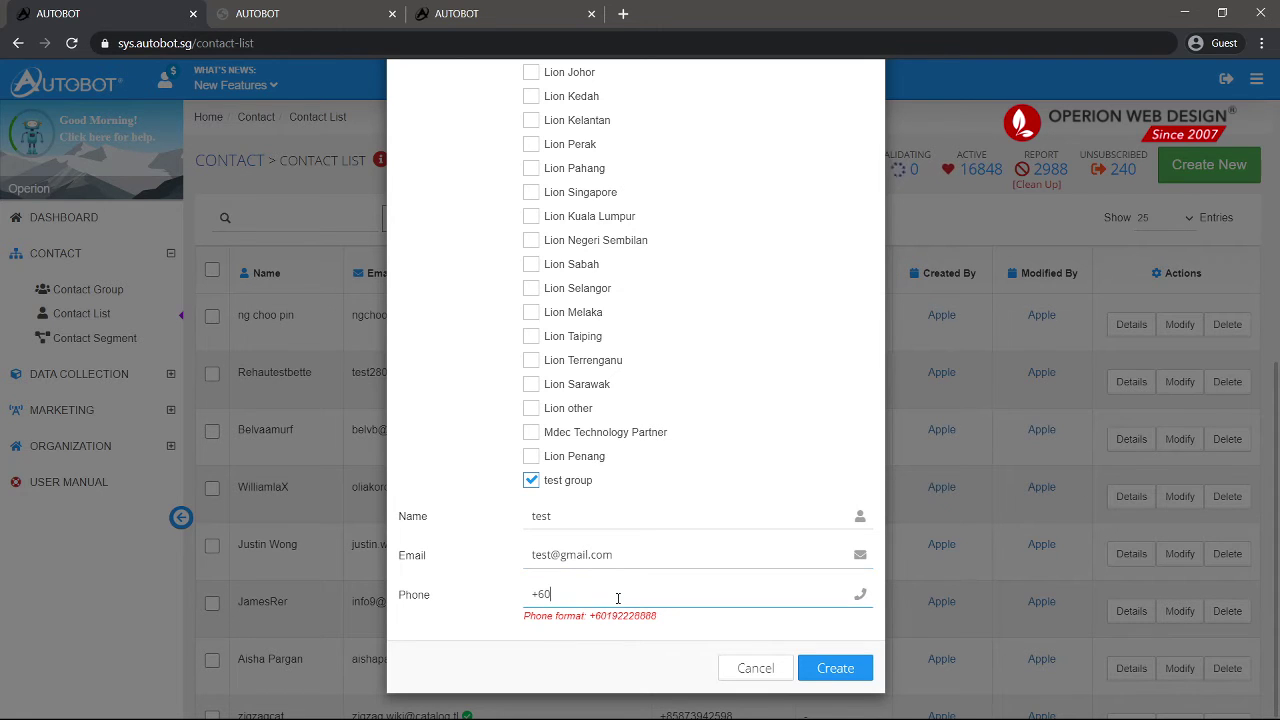
pyautogui.write('1111111')
pyautogui.click(836, 667)
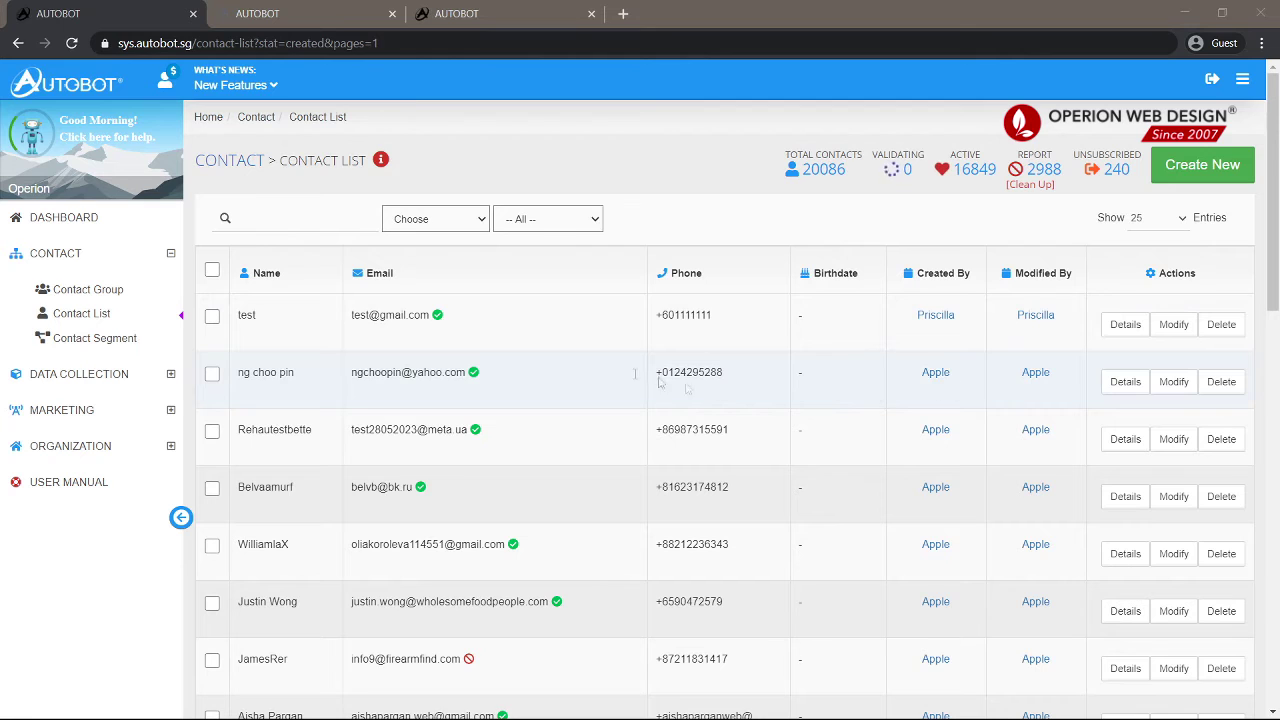
# Check the new "test" contact's details, open it for editing and update it without changing any field.
pyautogui.doubleClick(688, 315)
pyautogui.doubleClick(362, 315)
pyautogui.doubleClick(246, 315)
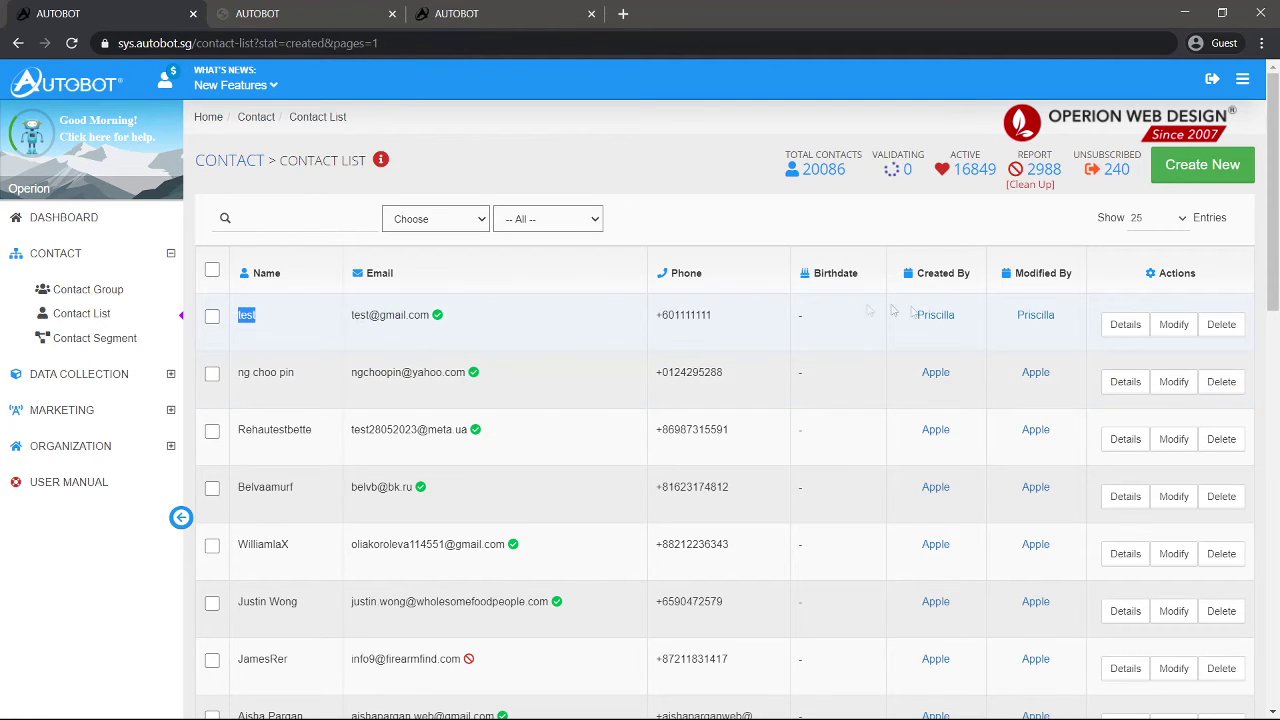
pyautogui.click(1174, 325)
pyautogui.scroll(-6, 605, 355)
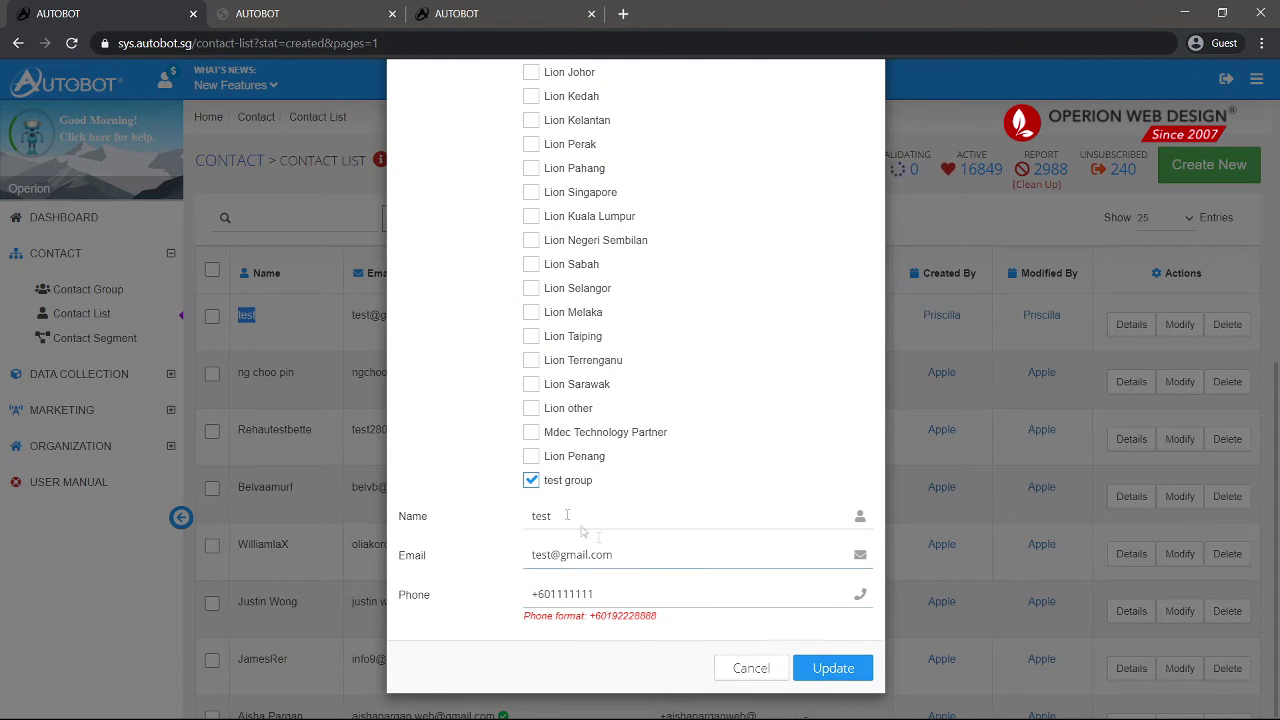
pyautogui.click(647, 603)
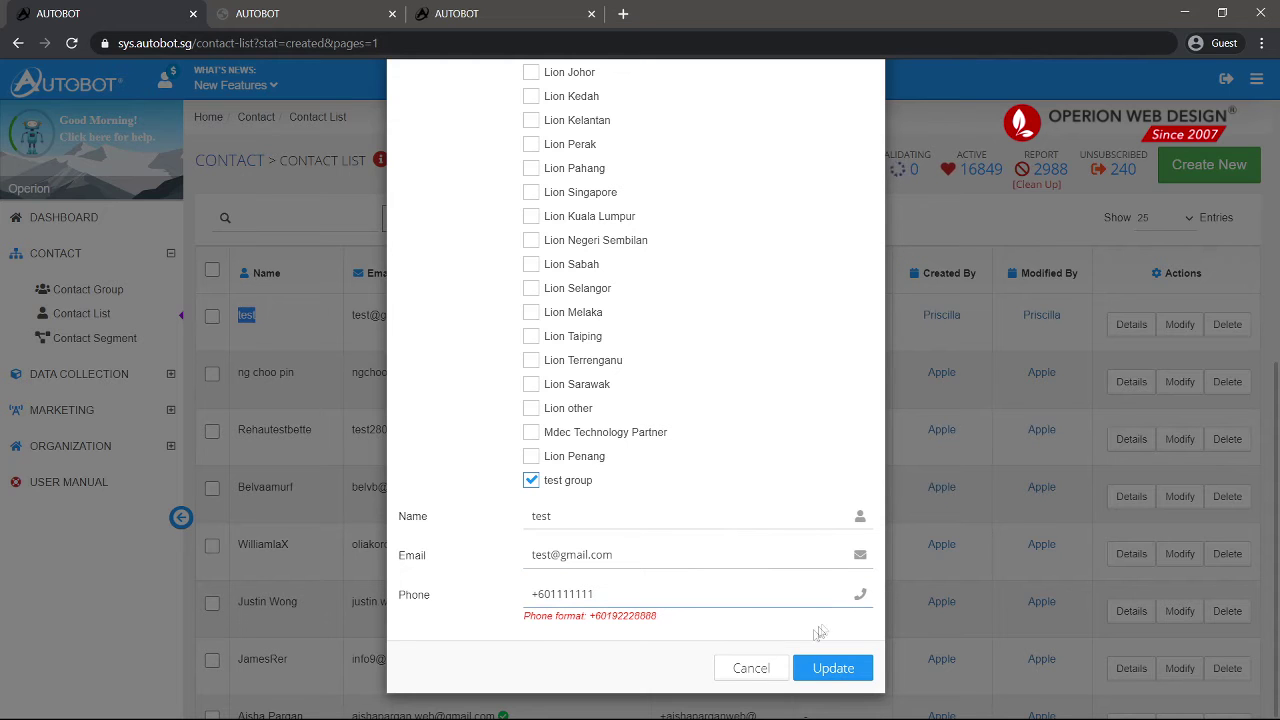
pyautogui.click(835, 672)
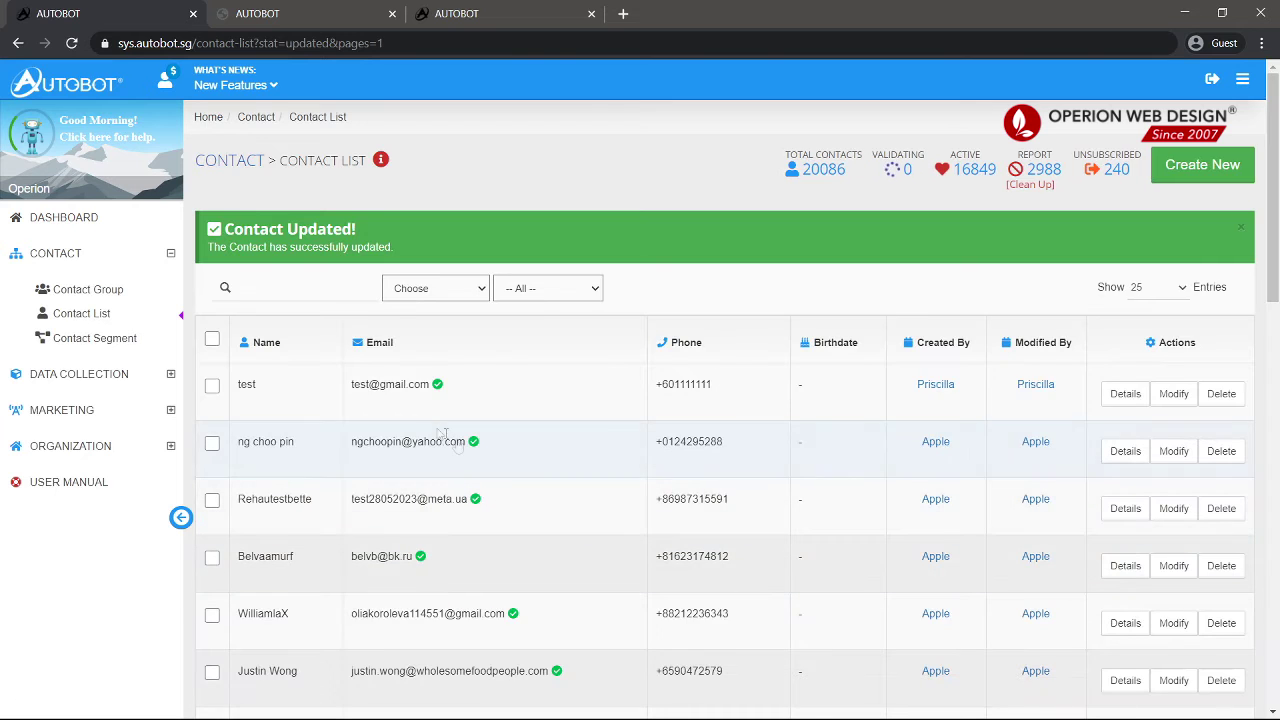
# Delete the "test" contact from the contact list.
pyautogui.moveTo(236, 393); pyautogui.dragTo(1105, 318)
pyautogui.click(940, 320)
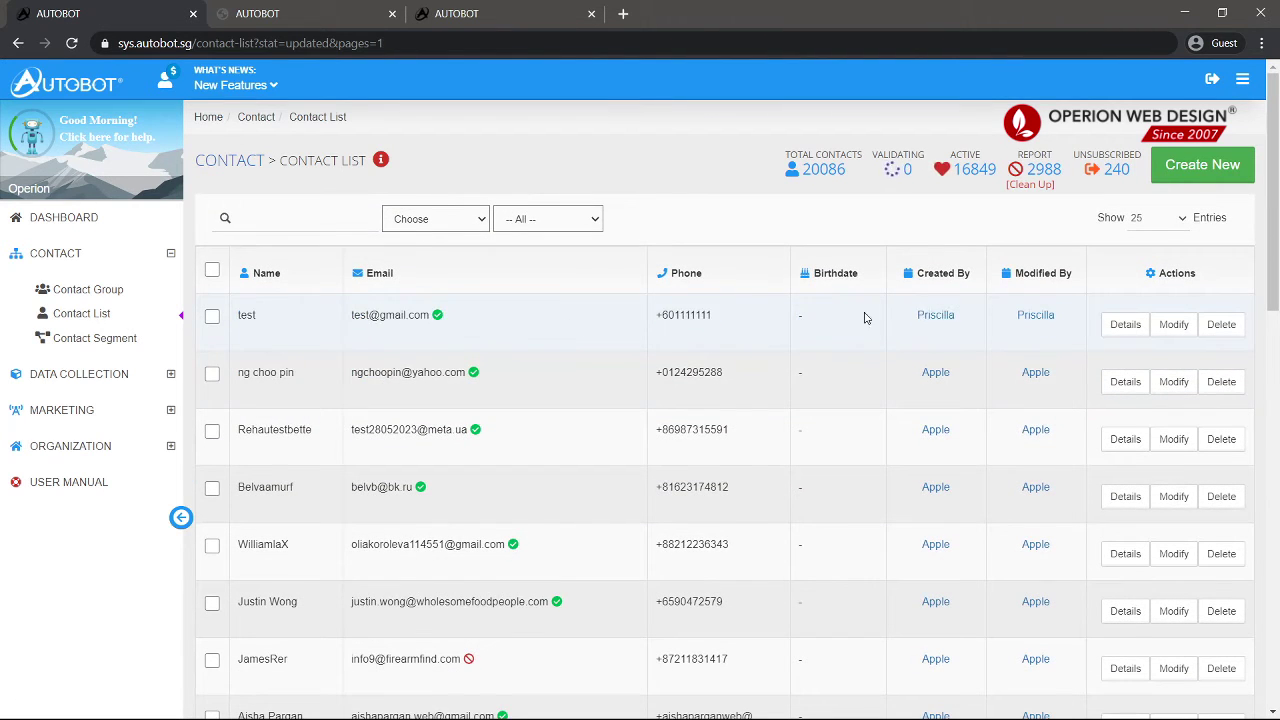
pyautogui.click(1224, 326)
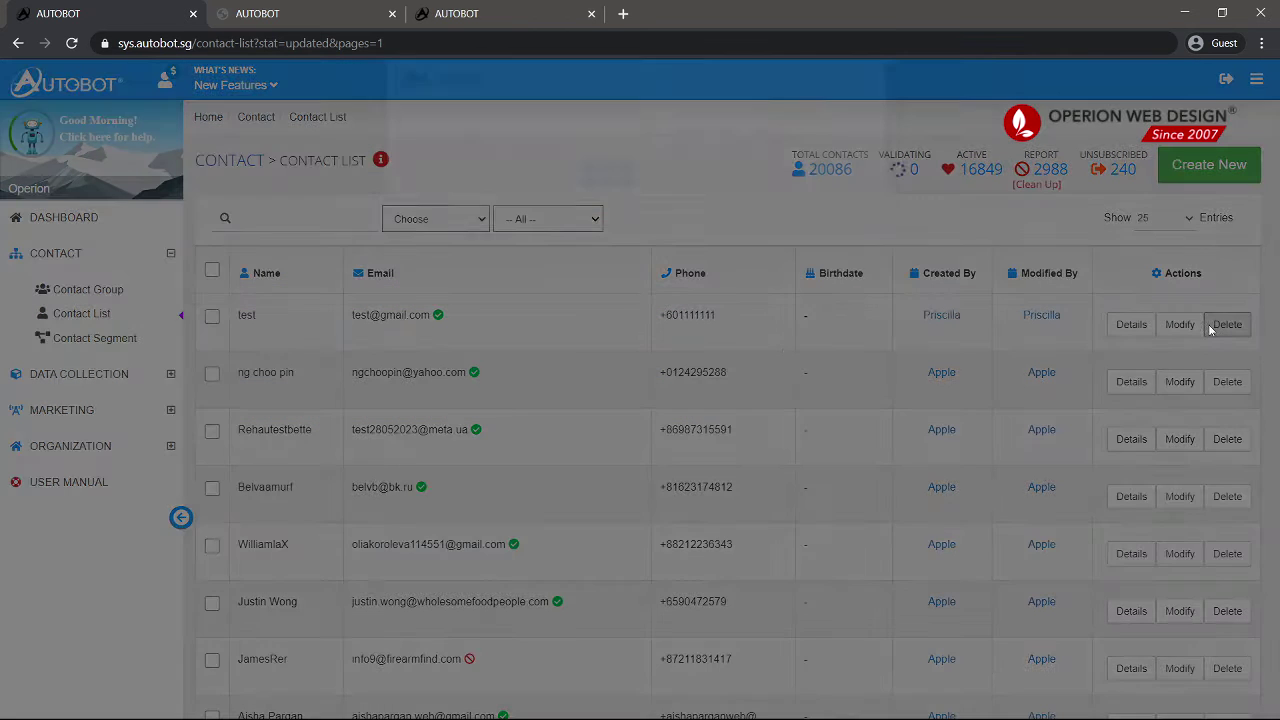
pyautogui.click(599, 206)
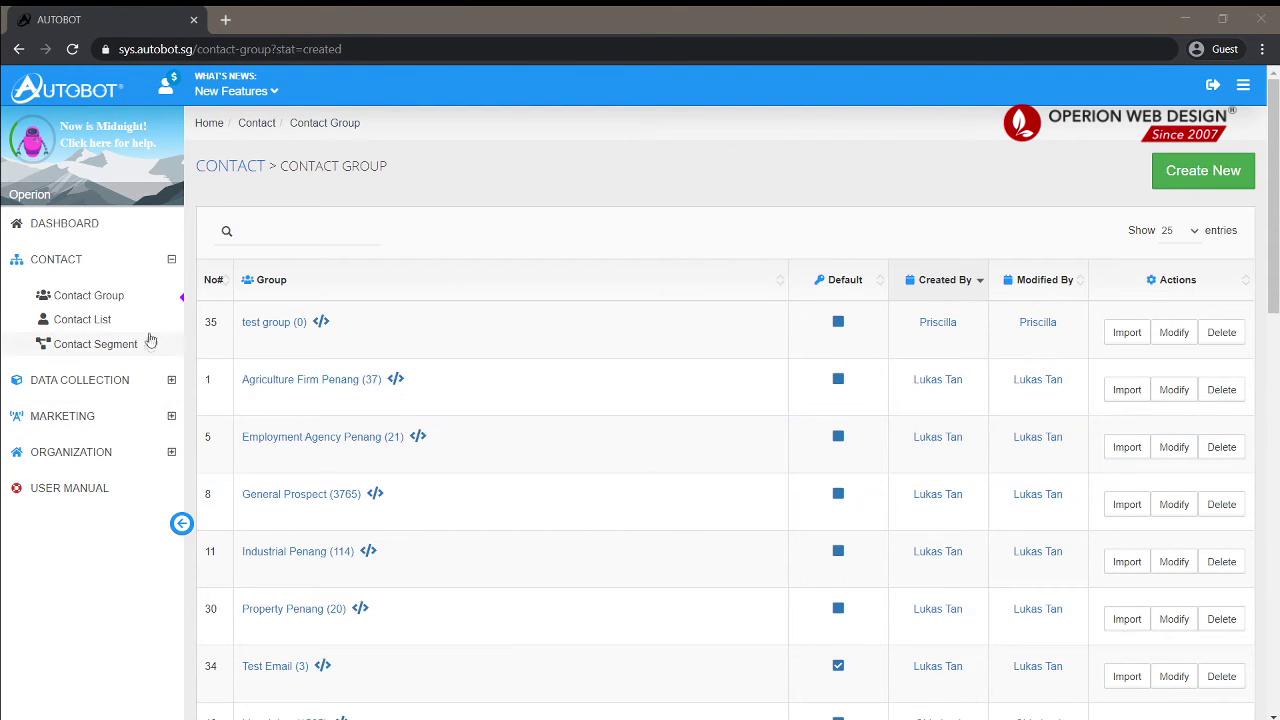
# Start a new SMS broadcast with the message "Dear [NAME], hello" and look at its schedule date and time.
pyautogui.click(128, 418)
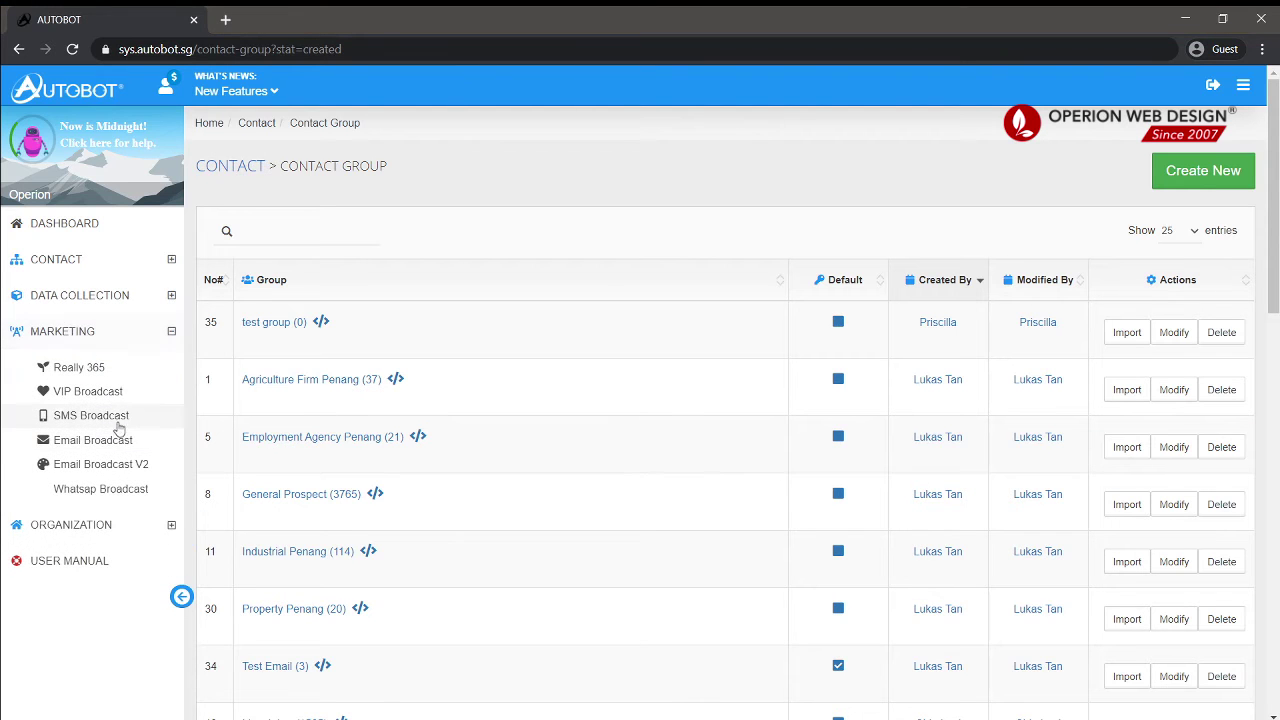
pyautogui.click(85, 416)
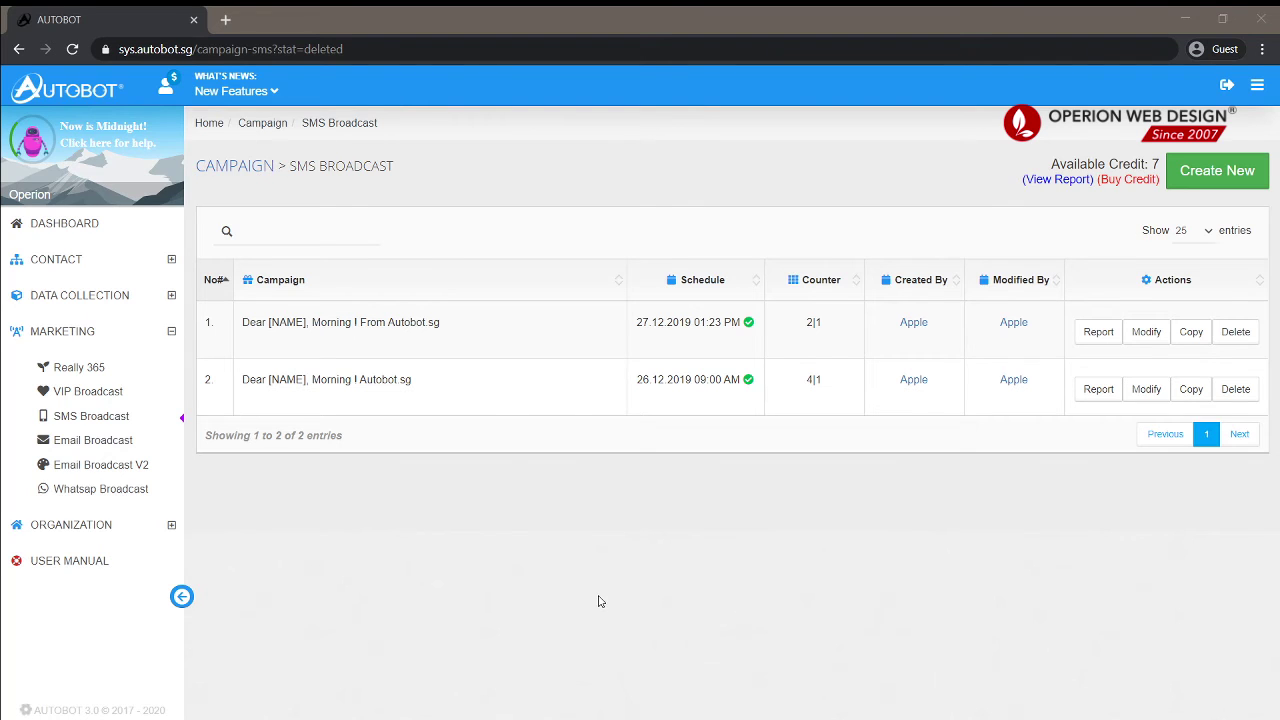
pyautogui.click(1218, 170)
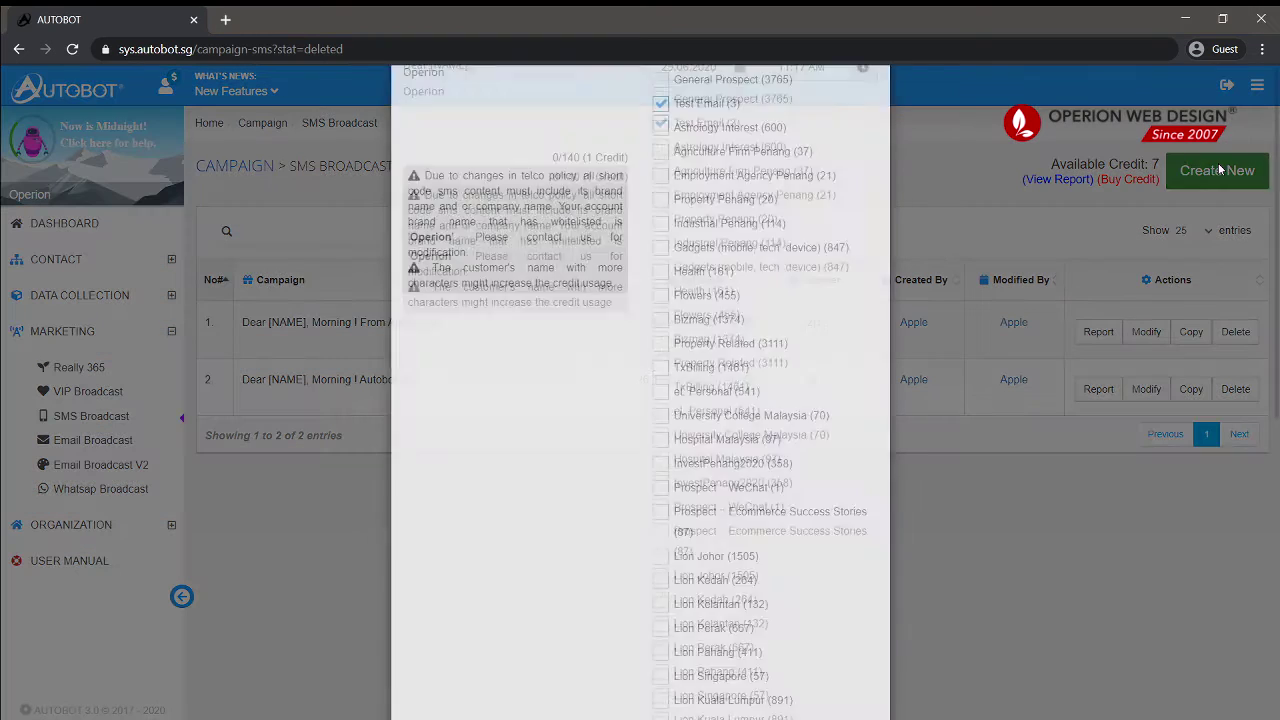
pyautogui.click(464, 226)
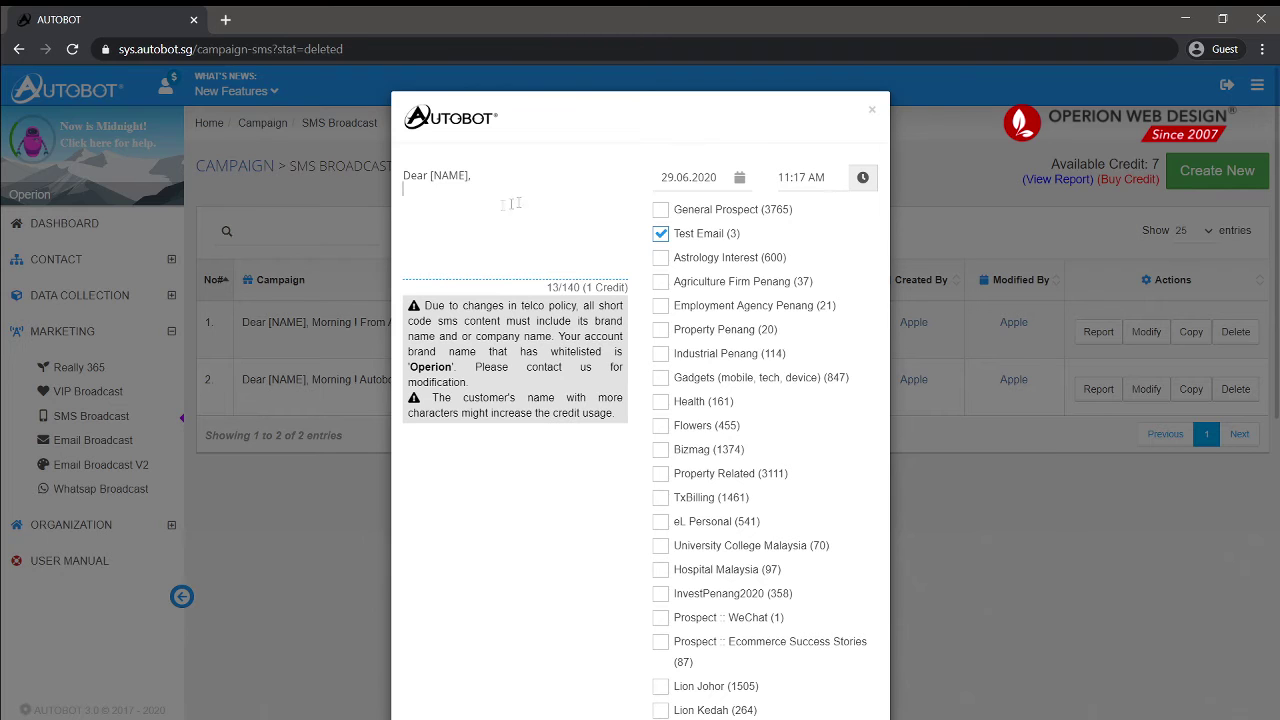
pyautogui.click(687, 176)
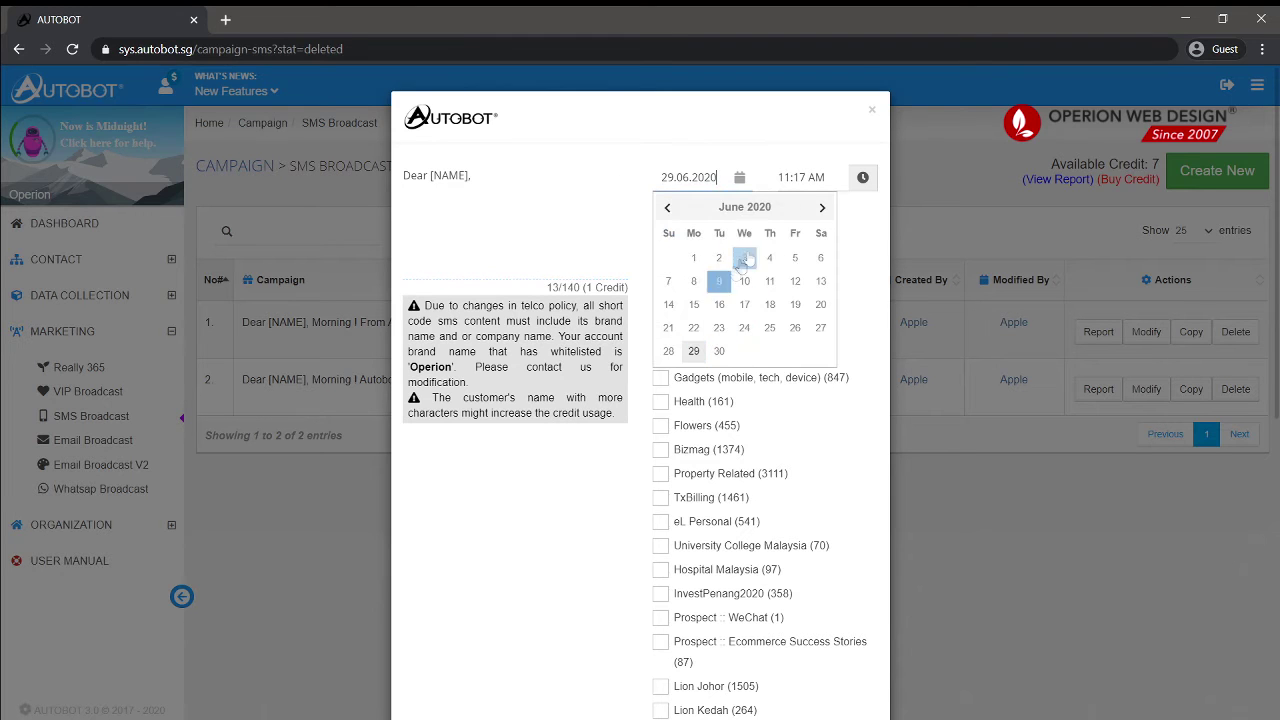
pyautogui.click(806, 176)
pyautogui.click(467, 232)
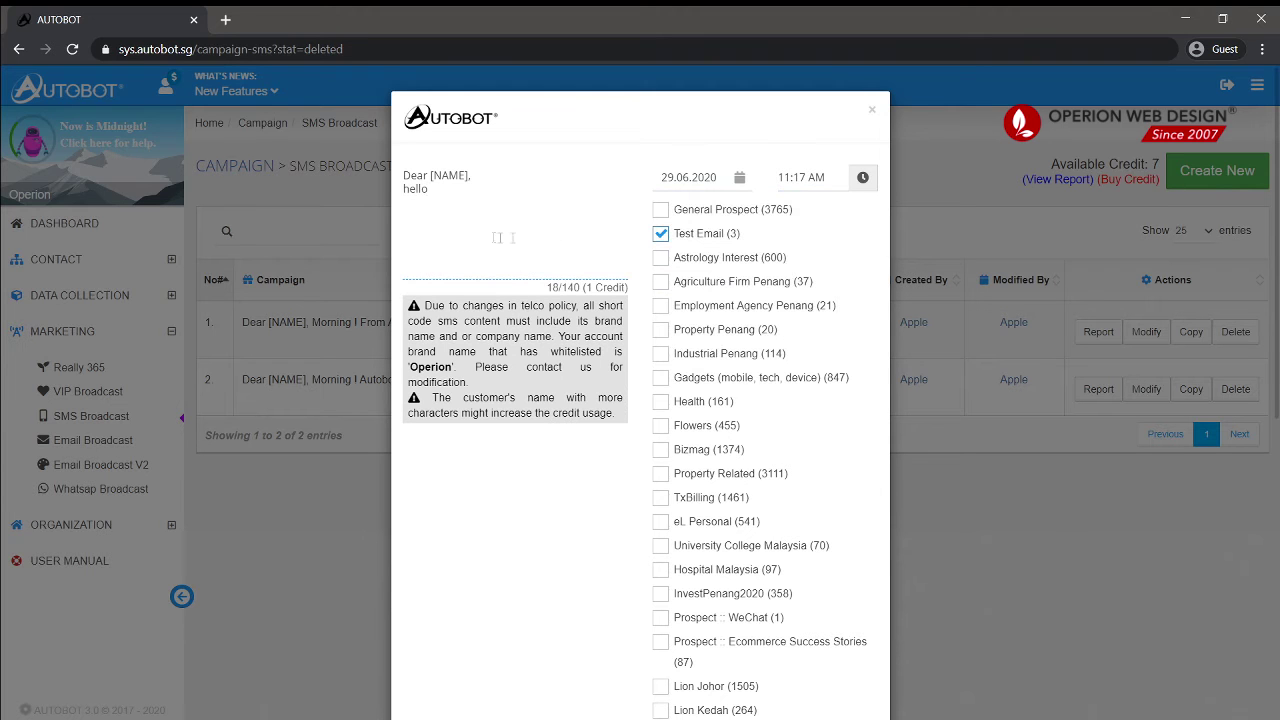
# Replace the Test Email recipient group with test group and create the SMS broadcast.
pyautogui.click(660, 233)
pyautogui.scroll(-5, 727, 370)
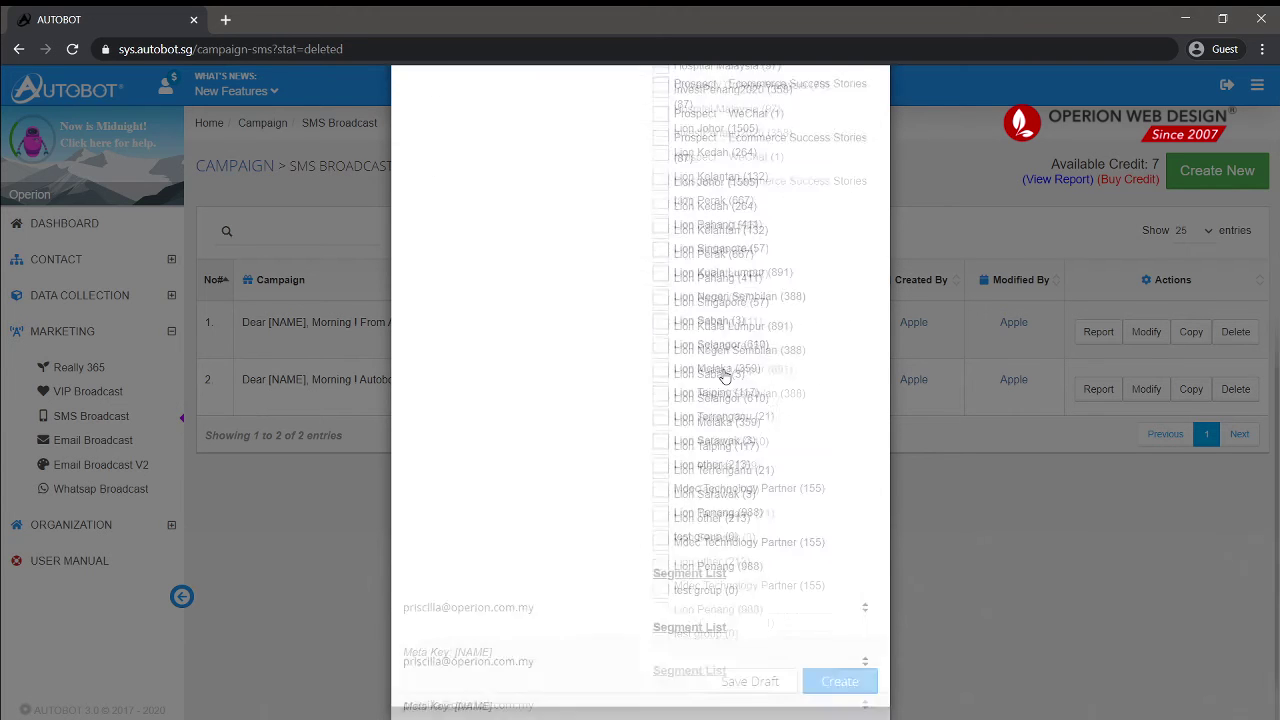
pyautogui.click(660, 529)
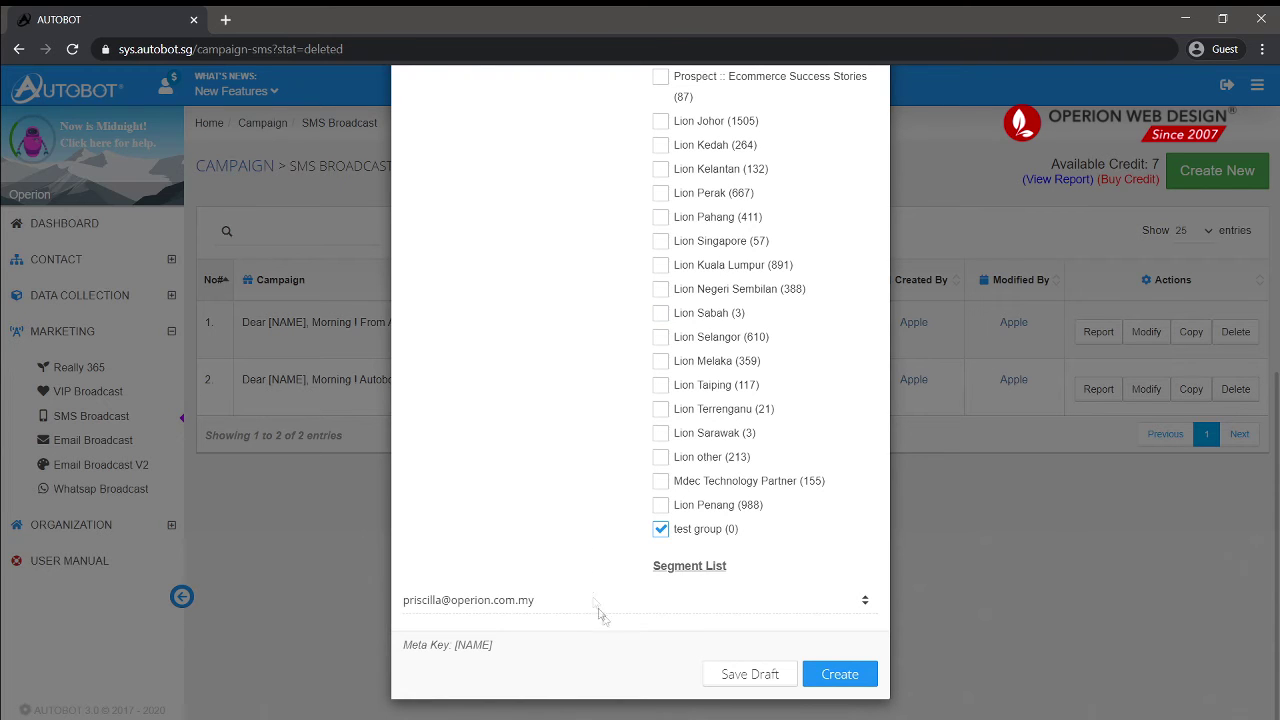
pyautogui.click(830, 675)
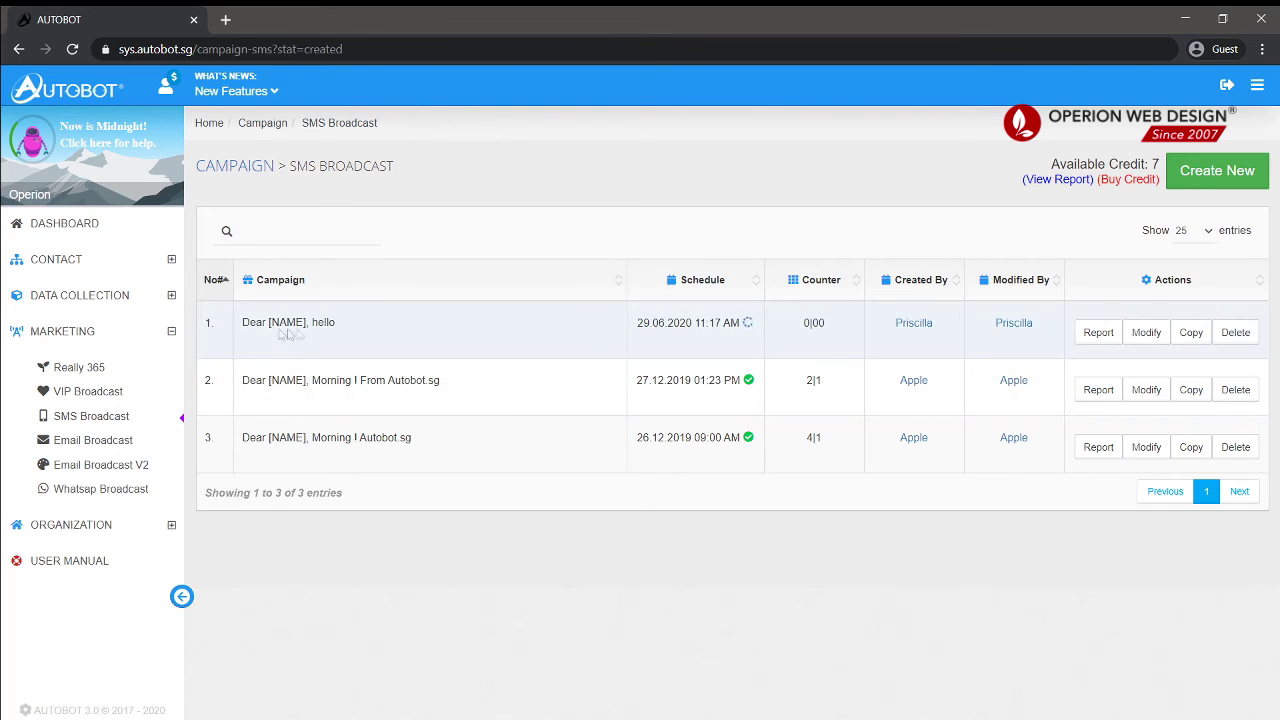
pyautogui.moveTo(243, 321); pyautogui.dragTo(363, 322)
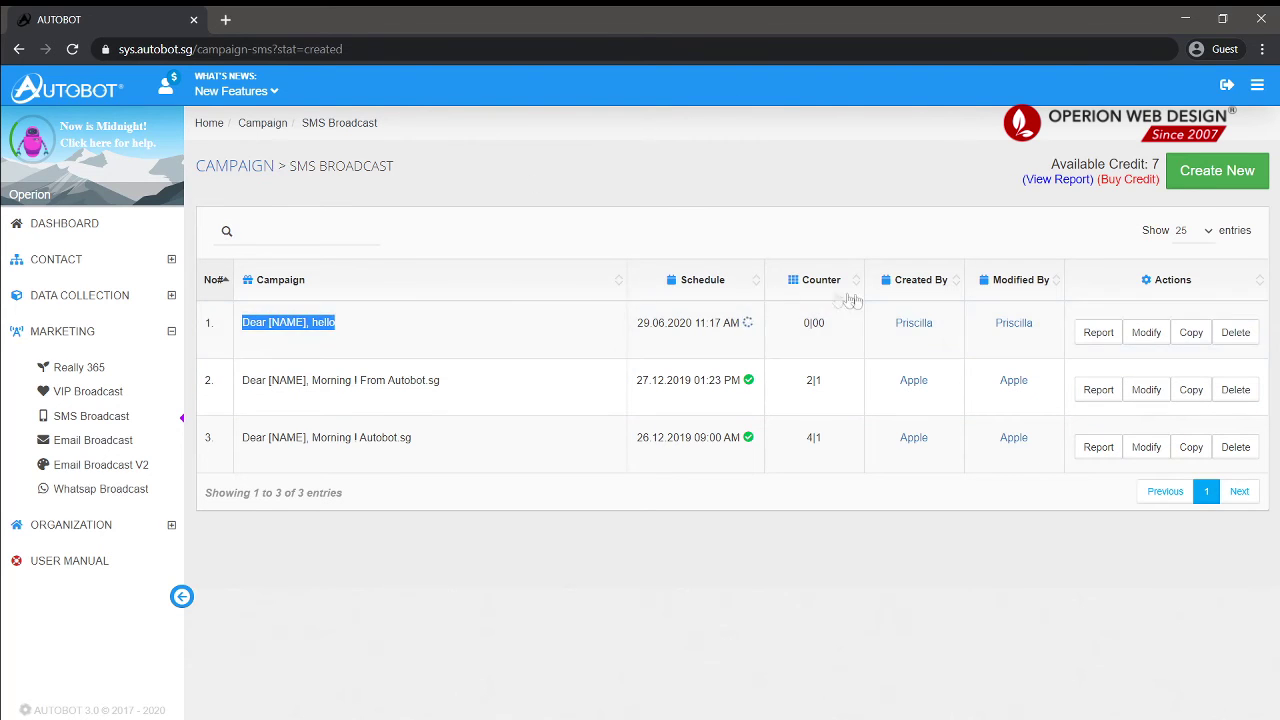
# Open the "Dear [NAME], hello" SMS broadcast for modification, look over its settings, close it unchanged and view its report.
pyautogui.click(981, 345)
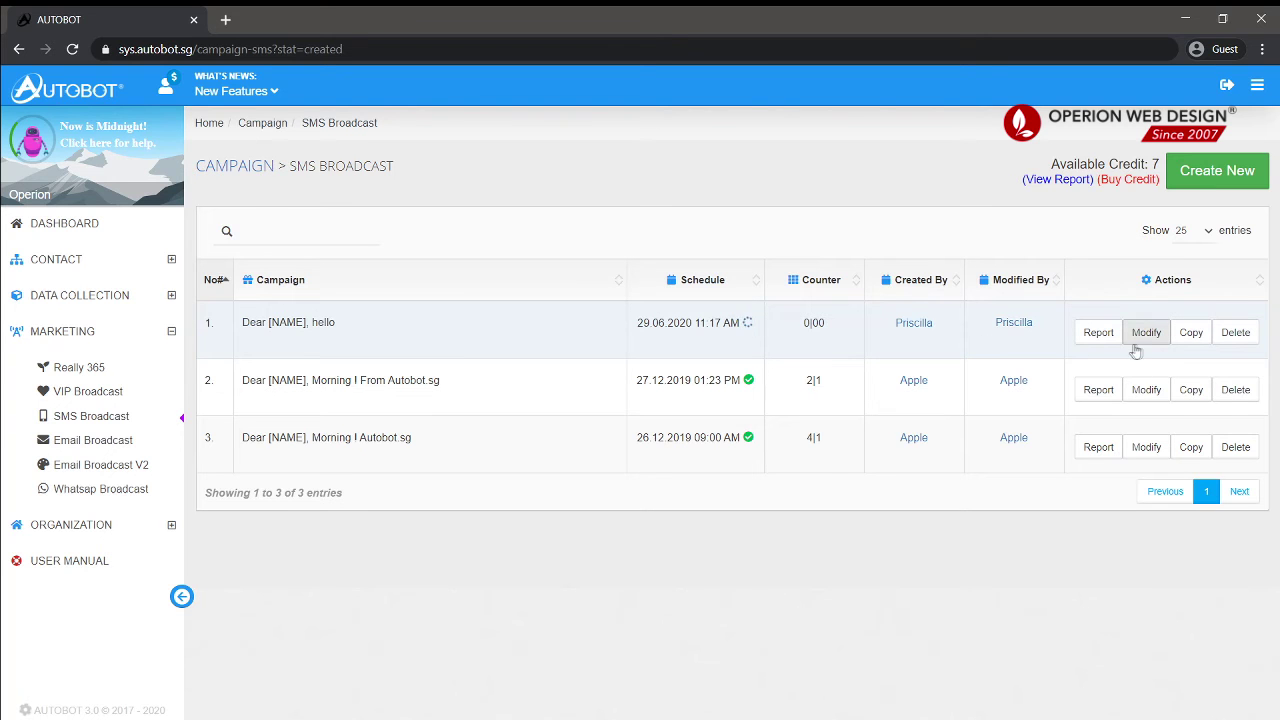
pyautogui.click(1160, 336)
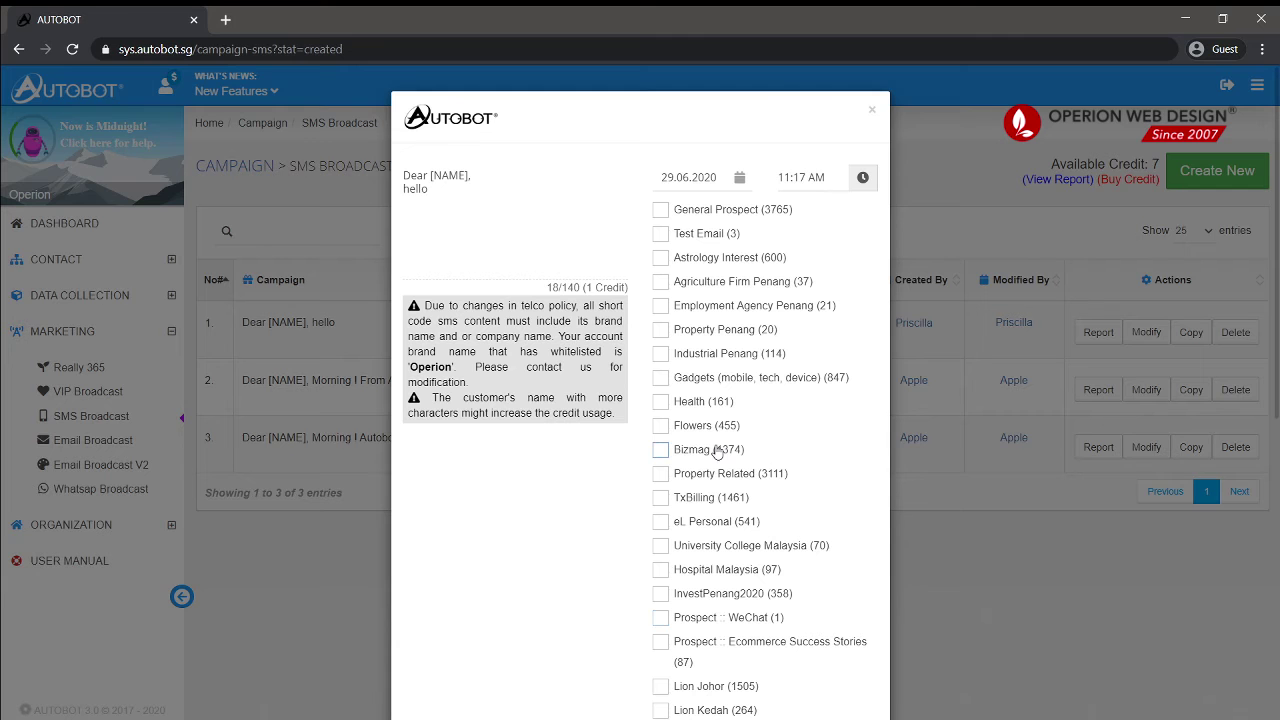
pyautogui.scroll(-6, 506, 223)
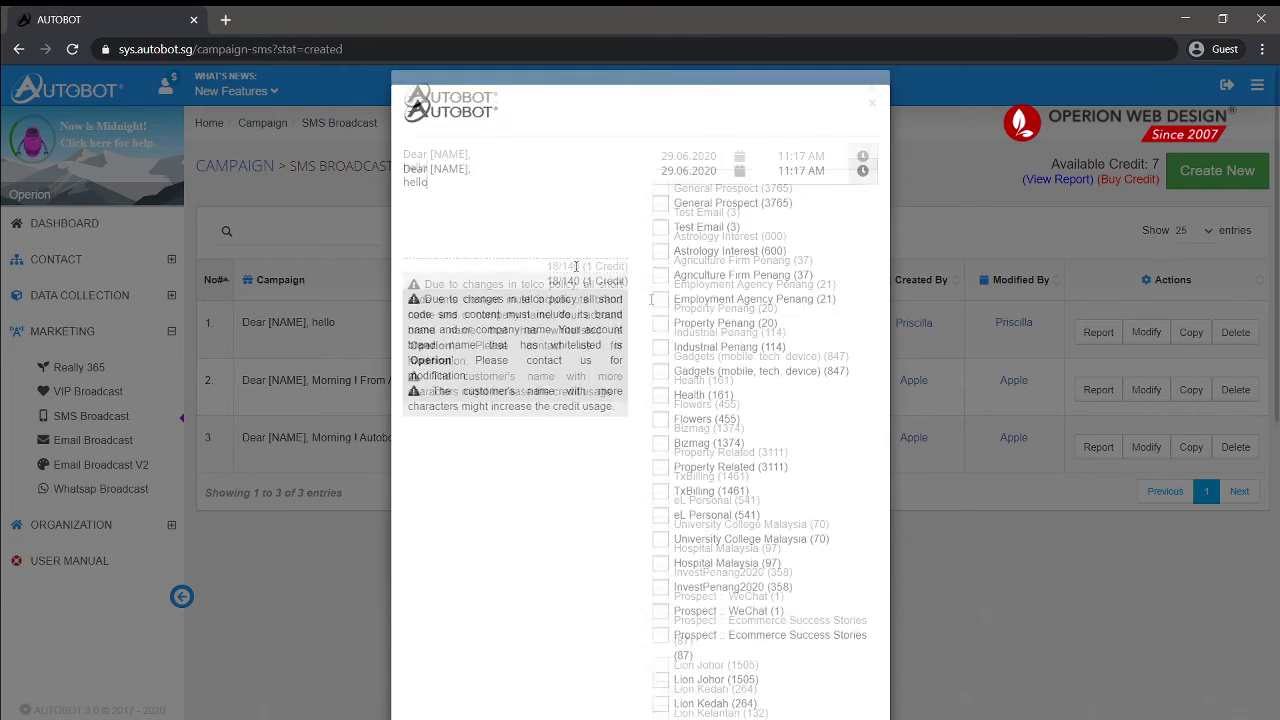
pyautogui.scroll(4, 812, 285)
pyautogui.click(871, 112)
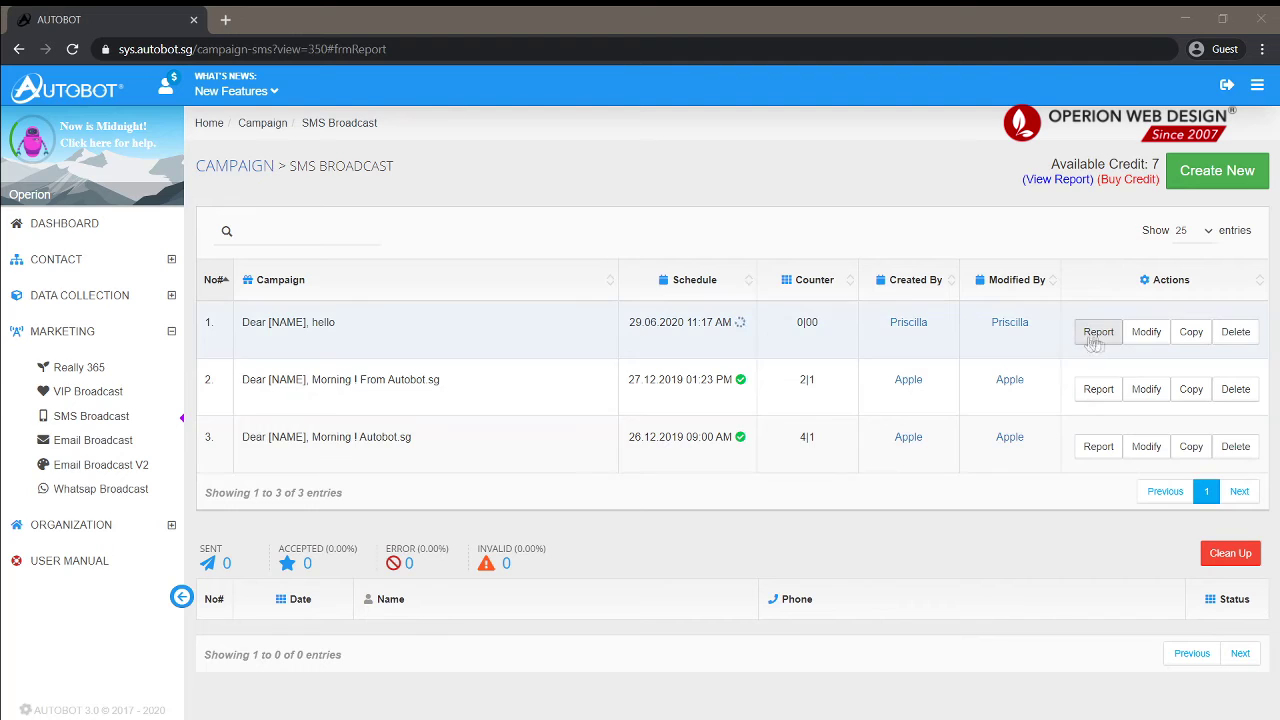
pyautogui.click(205, 546)
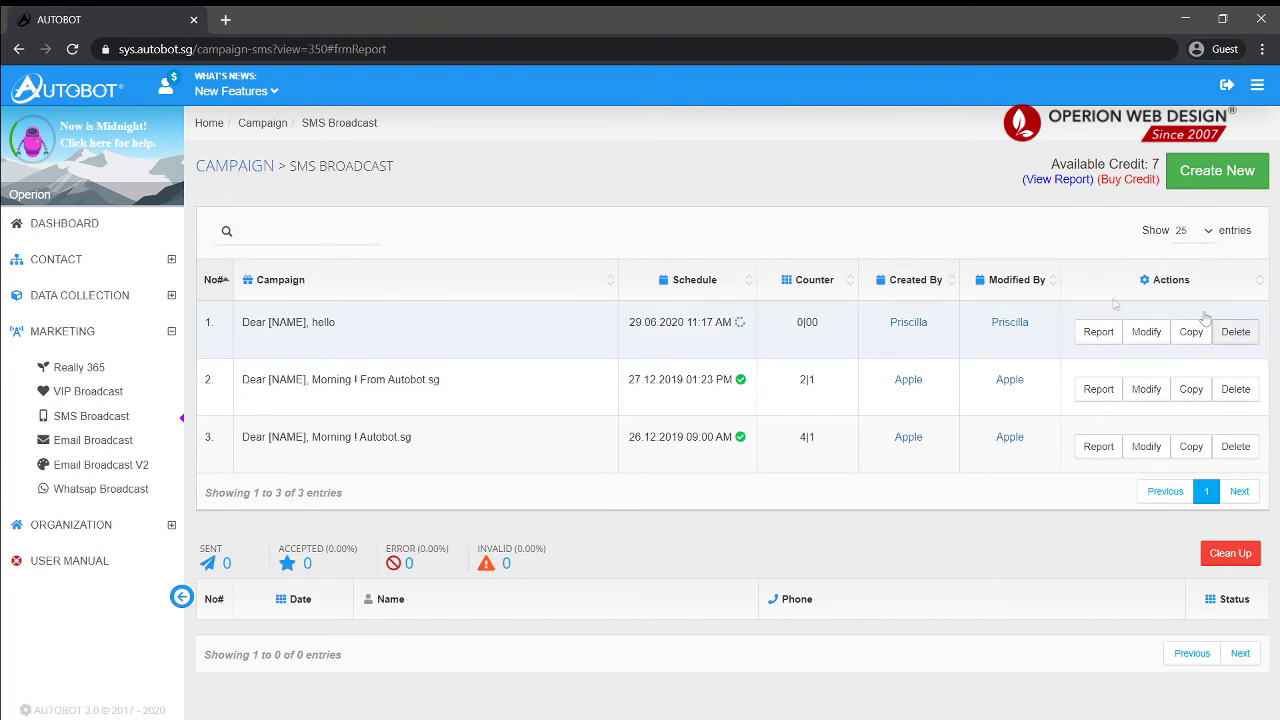
# Delete the "Dear [NAME], hello" campaign from the SMS broadcast list.
pyautogui.moveTo(258, 322); pyautogui.dragTo(370, 325)
pyautogui.click(389, 333)
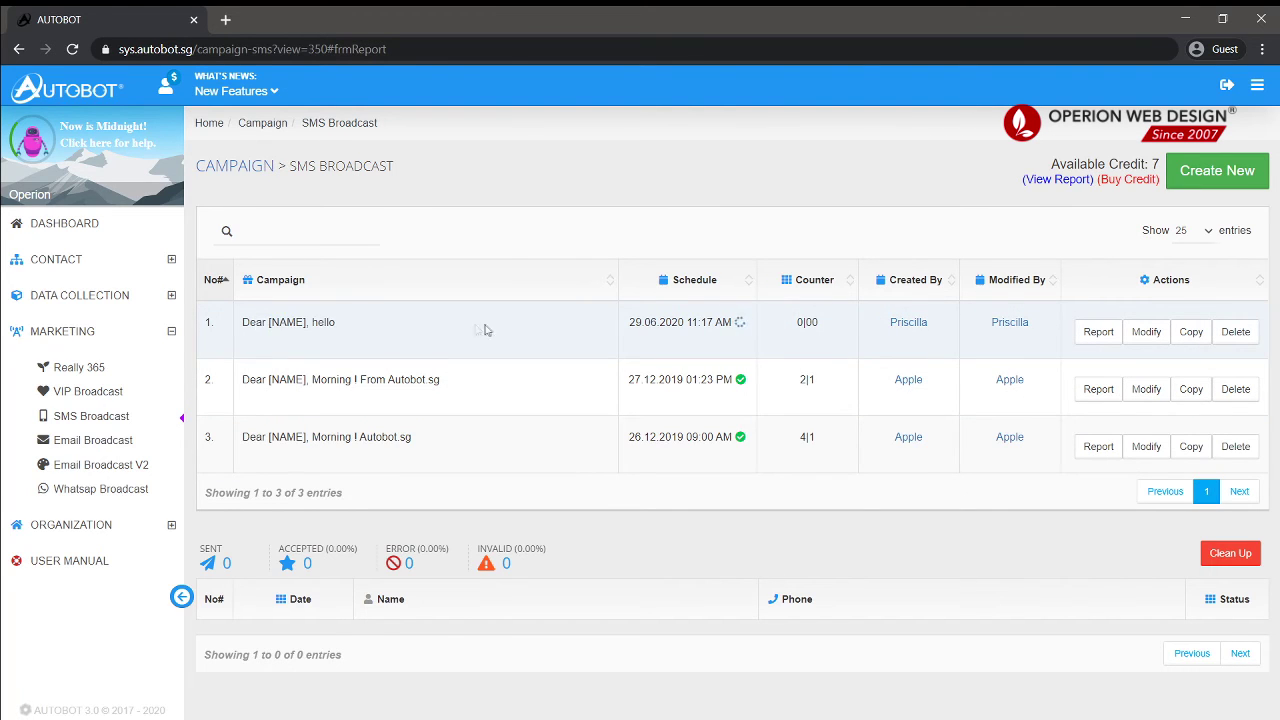
pyautogui.click(1234, 332)
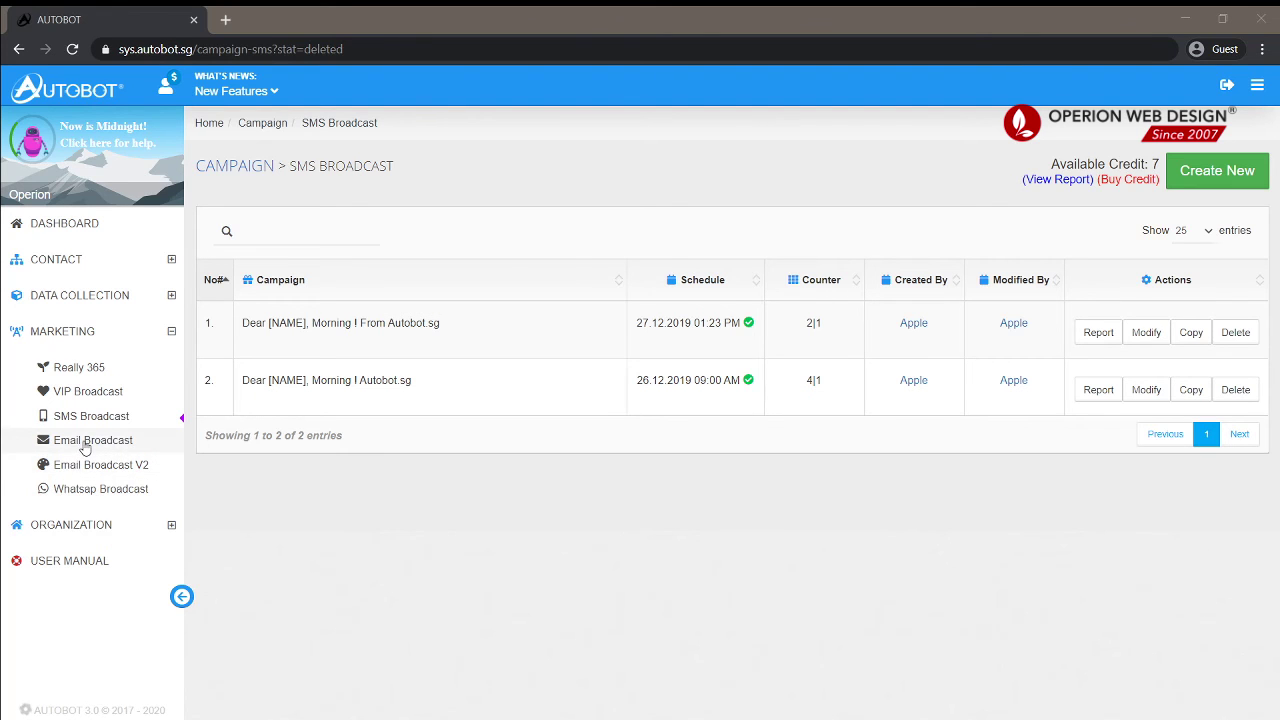
# Start a new email broadcast and title it "hello", keeping the default message body.
pyautogui.click(84, 448)
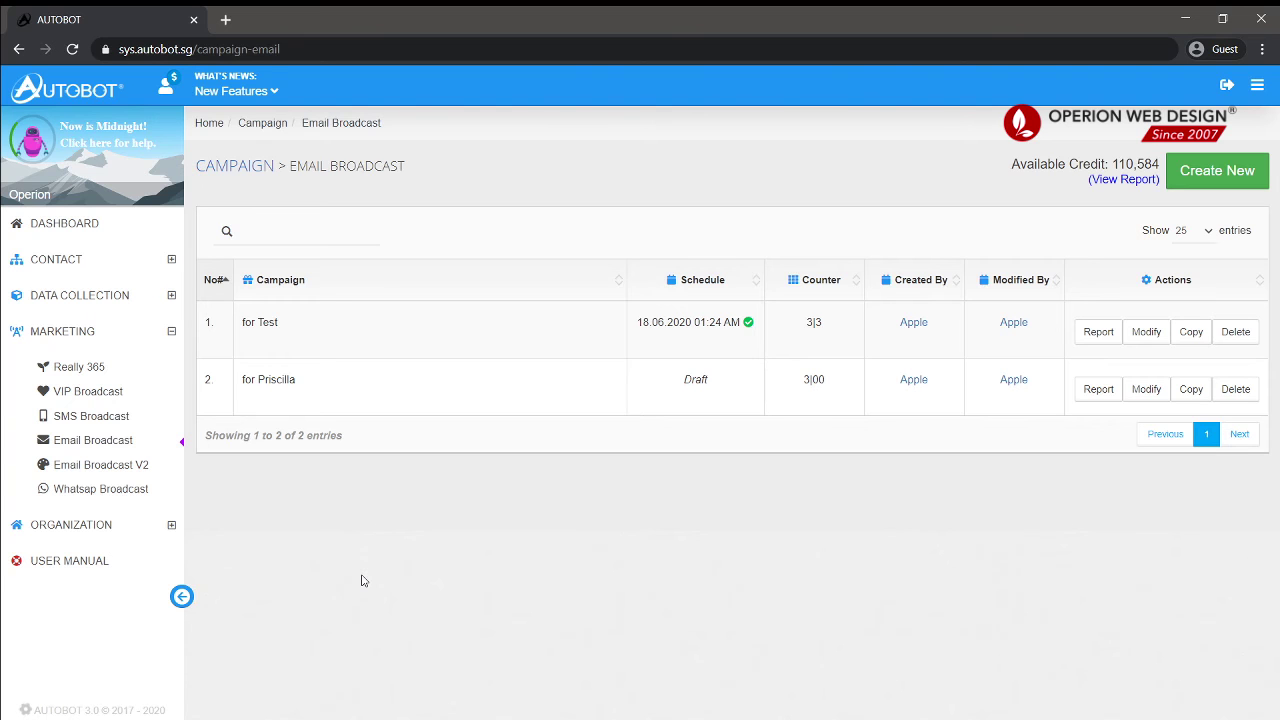
pyautogui.click(1217, 172)
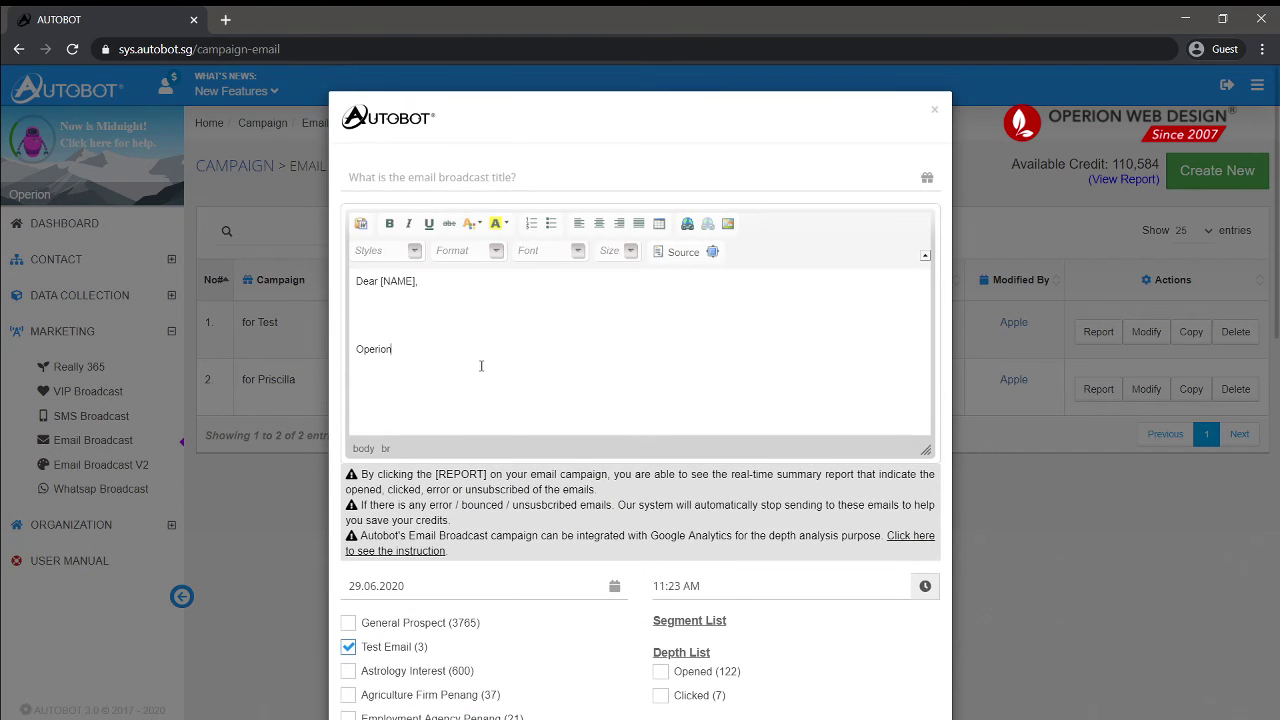
pyautogui.moveTo(398, 360); pyautogui.dragTo(356, 316)
pyautogui.click(357, 315)
pyautogui.scroll(-2, 520, 366)
pyautogui.scroll(2, 381, 238)
pyautogui.click(383, 188)
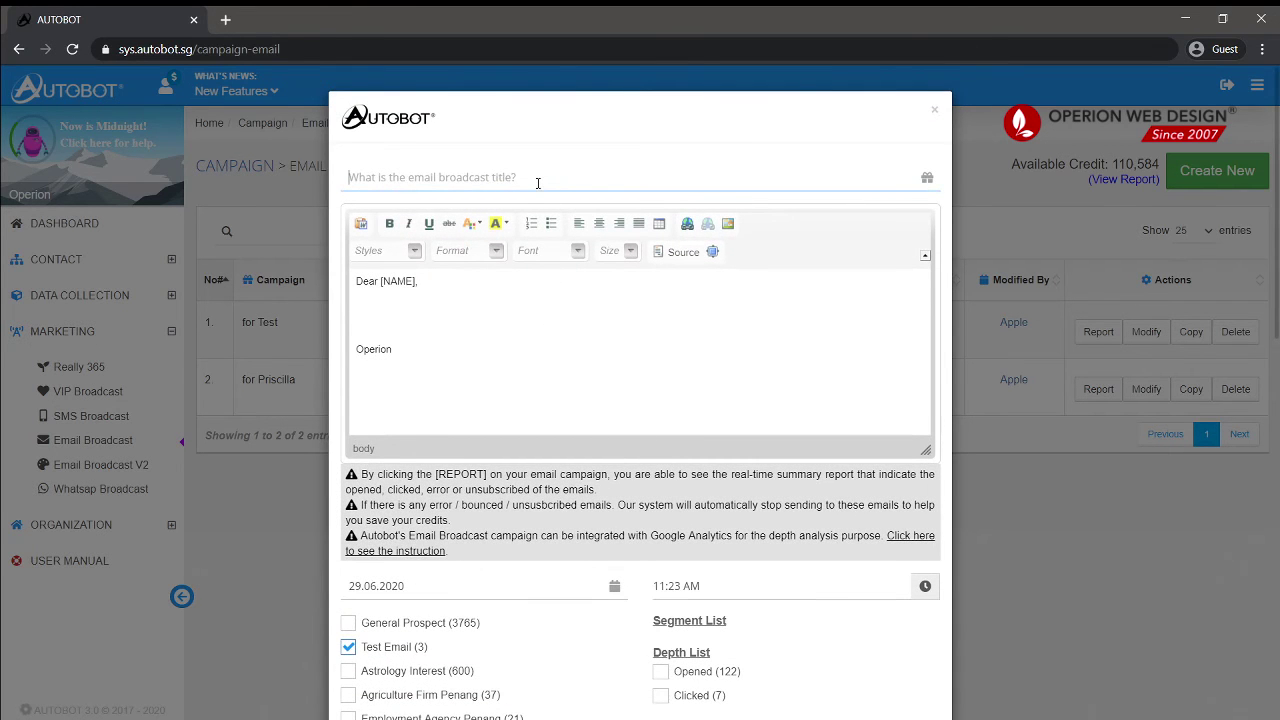
pyautogui.write('hello')
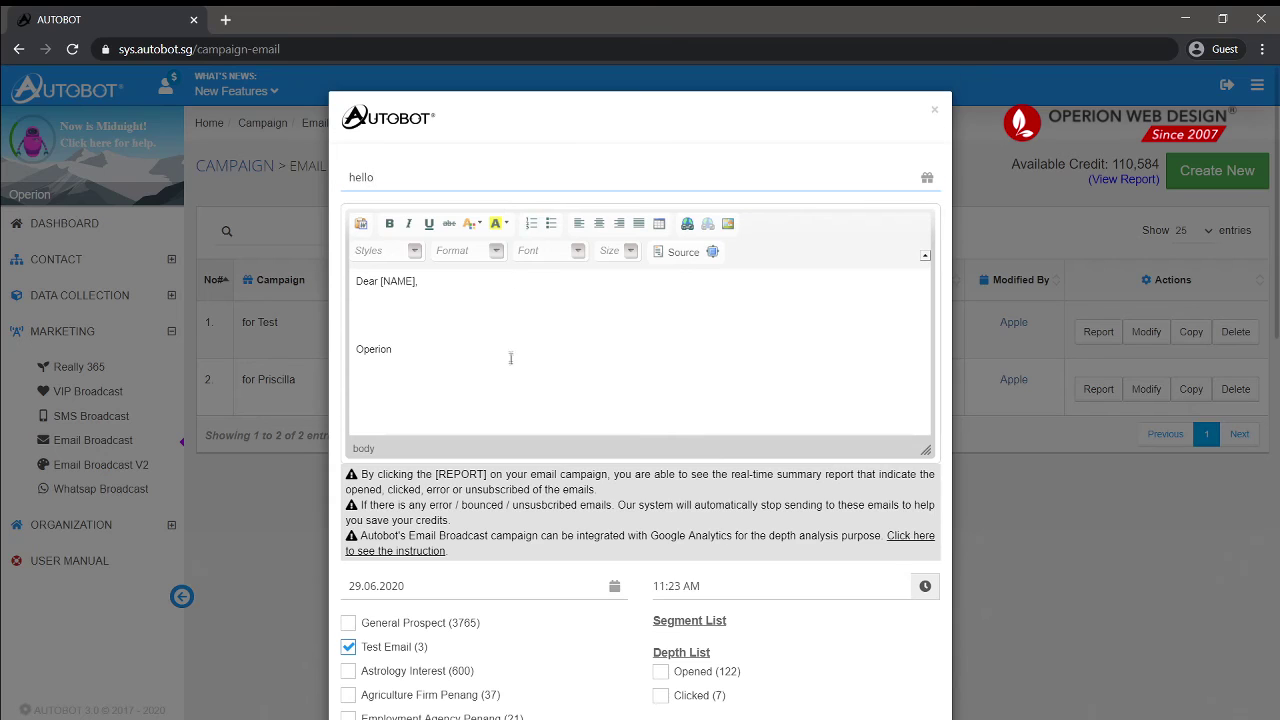
# Replace the Test Email recipient group with test group for the email broadcast.
pyautogui.scroll(-5, 511, 357)
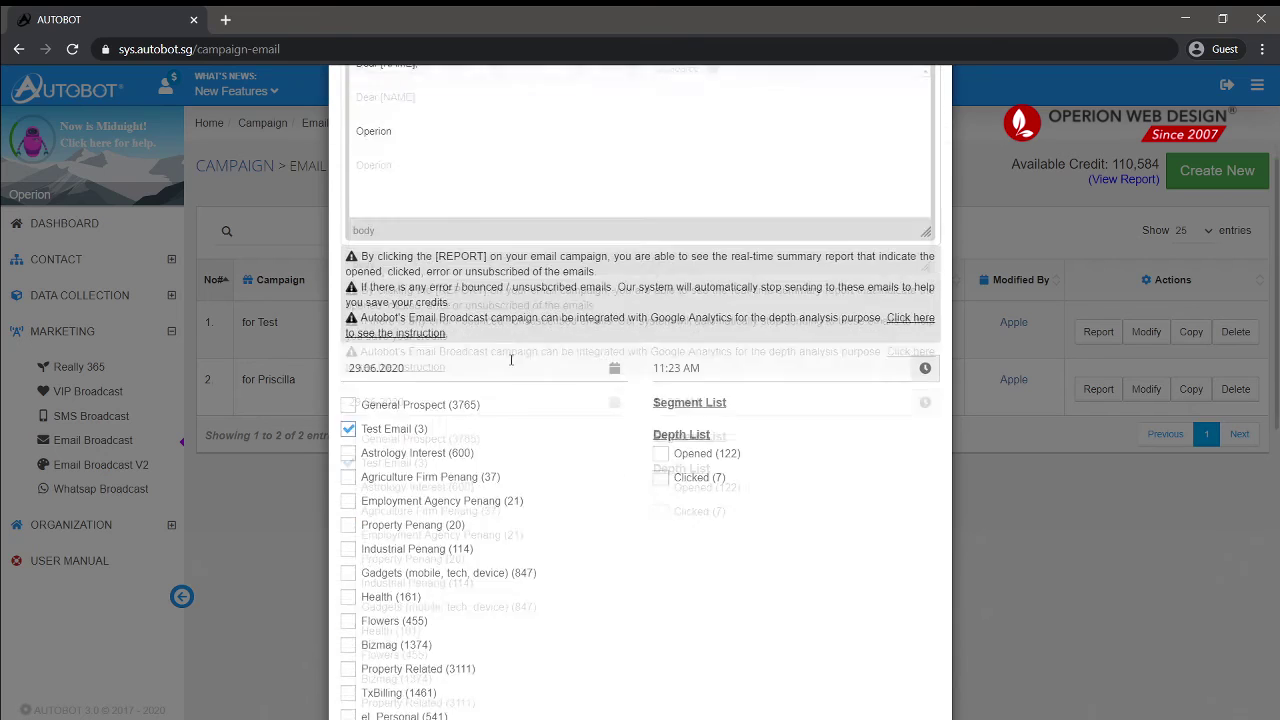
pyautogui.click(348, 147)
pyautogui.scroll(1, 400, 250)
pyautogui.scroll(-5, 355, 600)
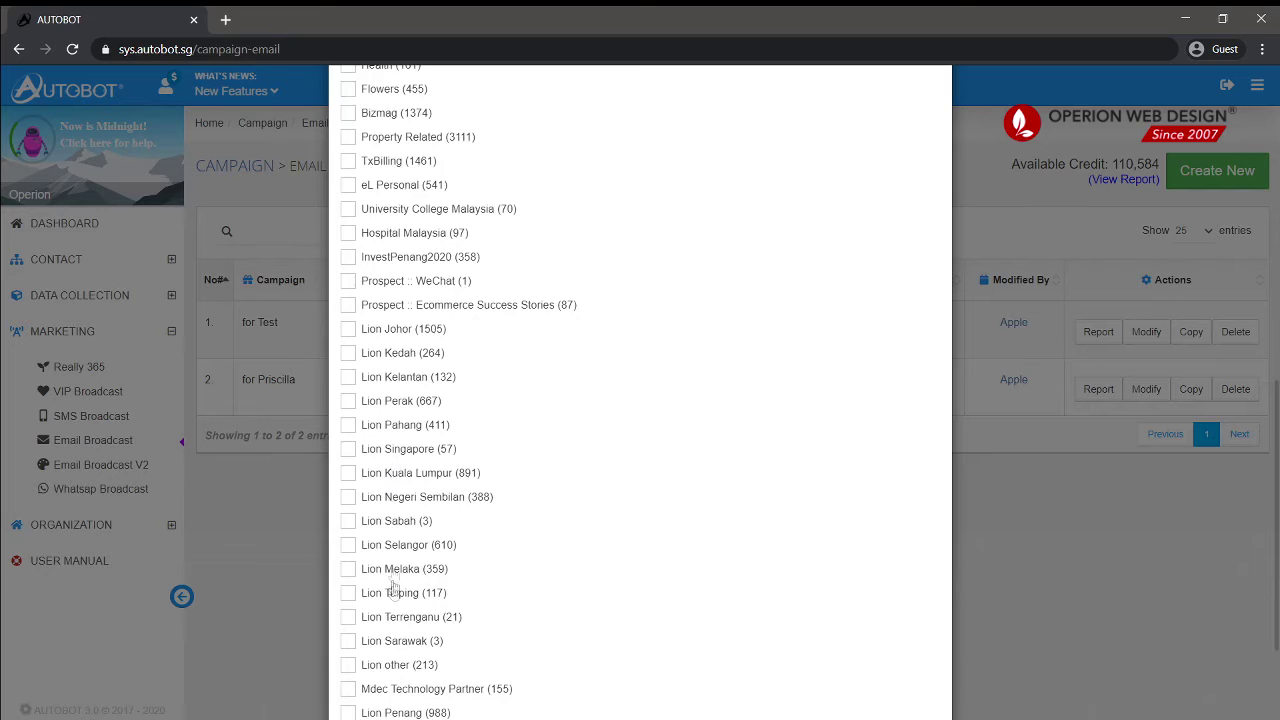
pyautogui.click(348, 565)
pyautogui.scroll(8, 480, 450)
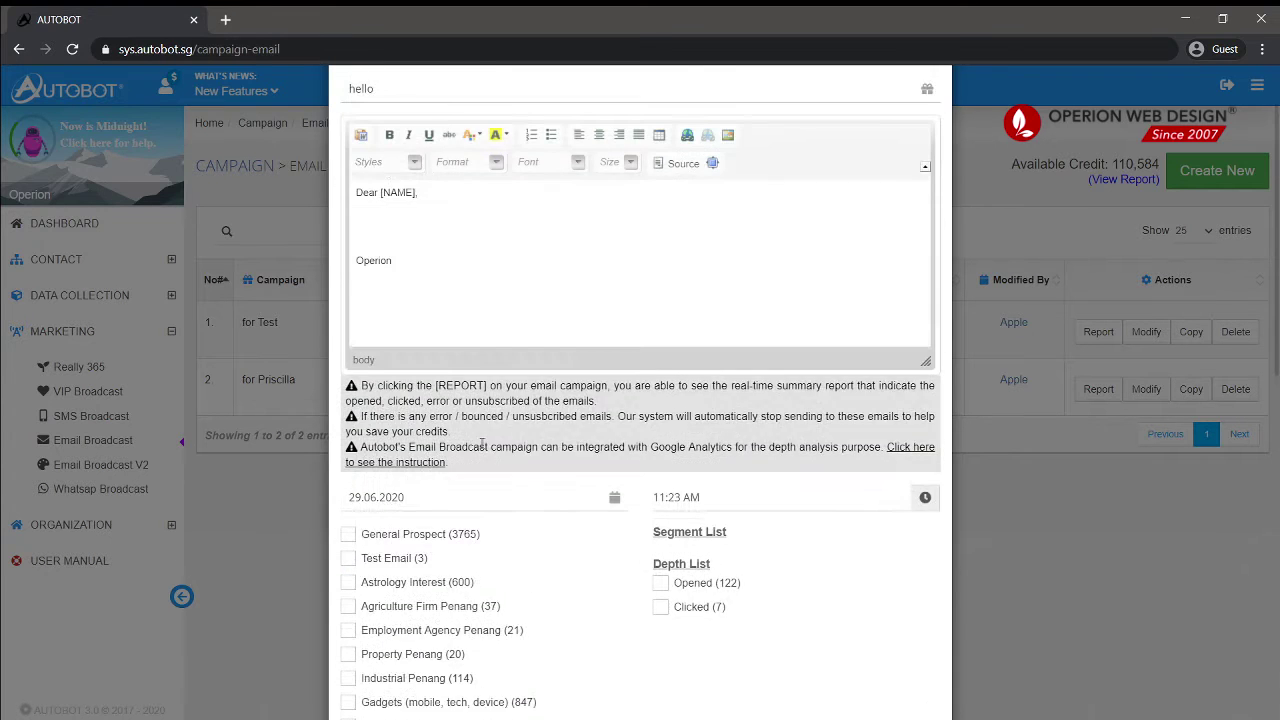
# Look at the schedule date and time settings of the email broadcast without changing them.
pyautogui.scroll(-1, 457, 415)
pyautogui.click(422, 331)
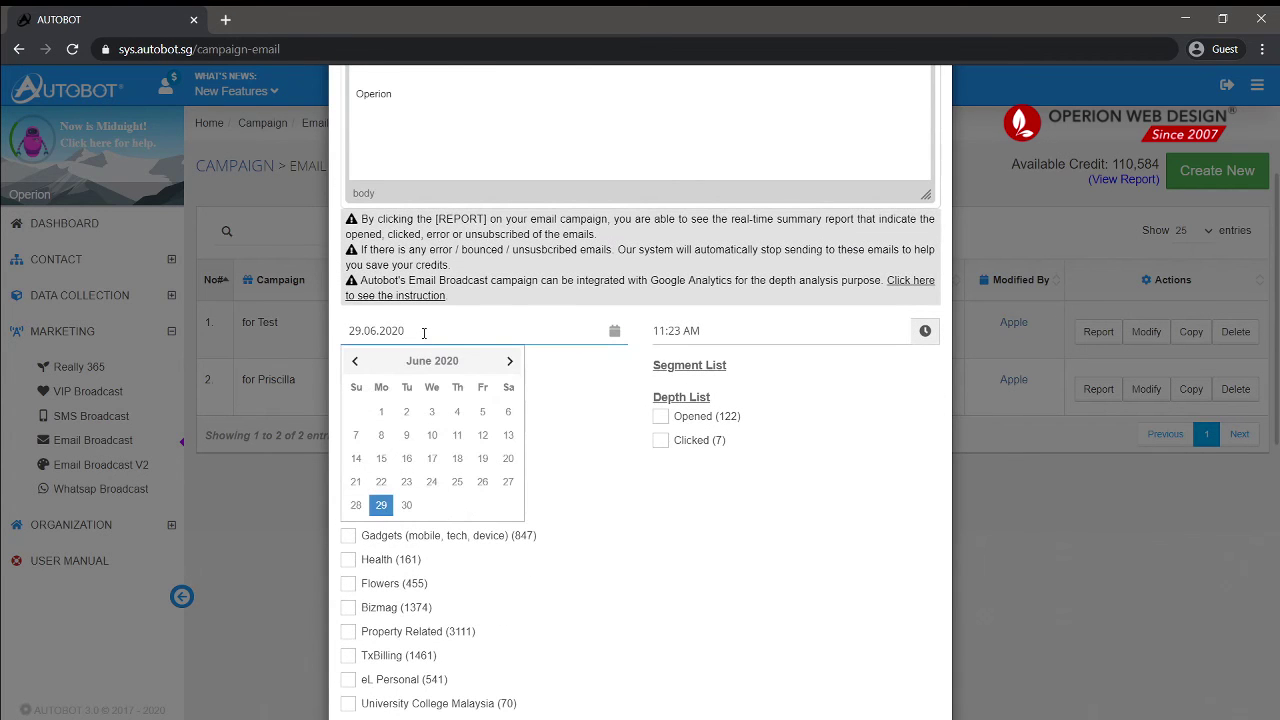
pyautogui.click(749, 340)
pyautogui.click(465, 334)
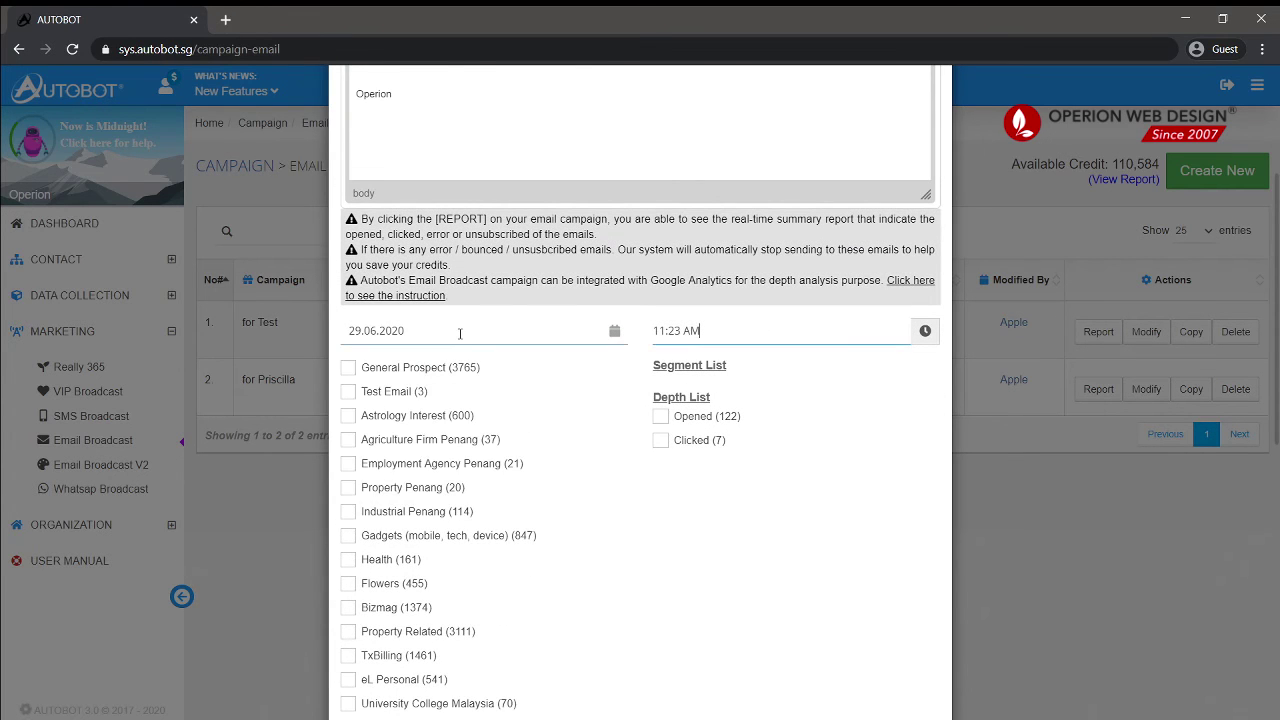
# Select Industrial Penang as the only recipient group, leaving test group cleared, and create the email broadcast.
pyautogui.click(575, 510)
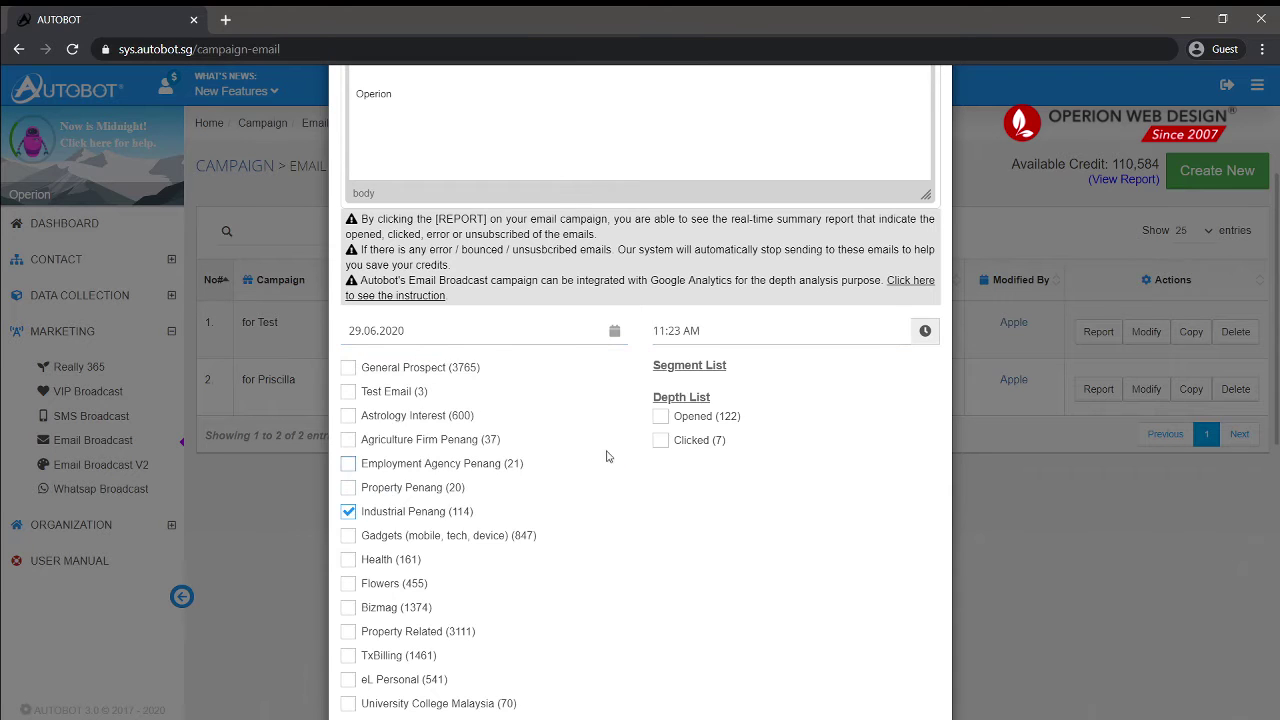
pyautogui.scroll(-3, 607, 451)
pyautogui.scroll(-3, 607, 451)
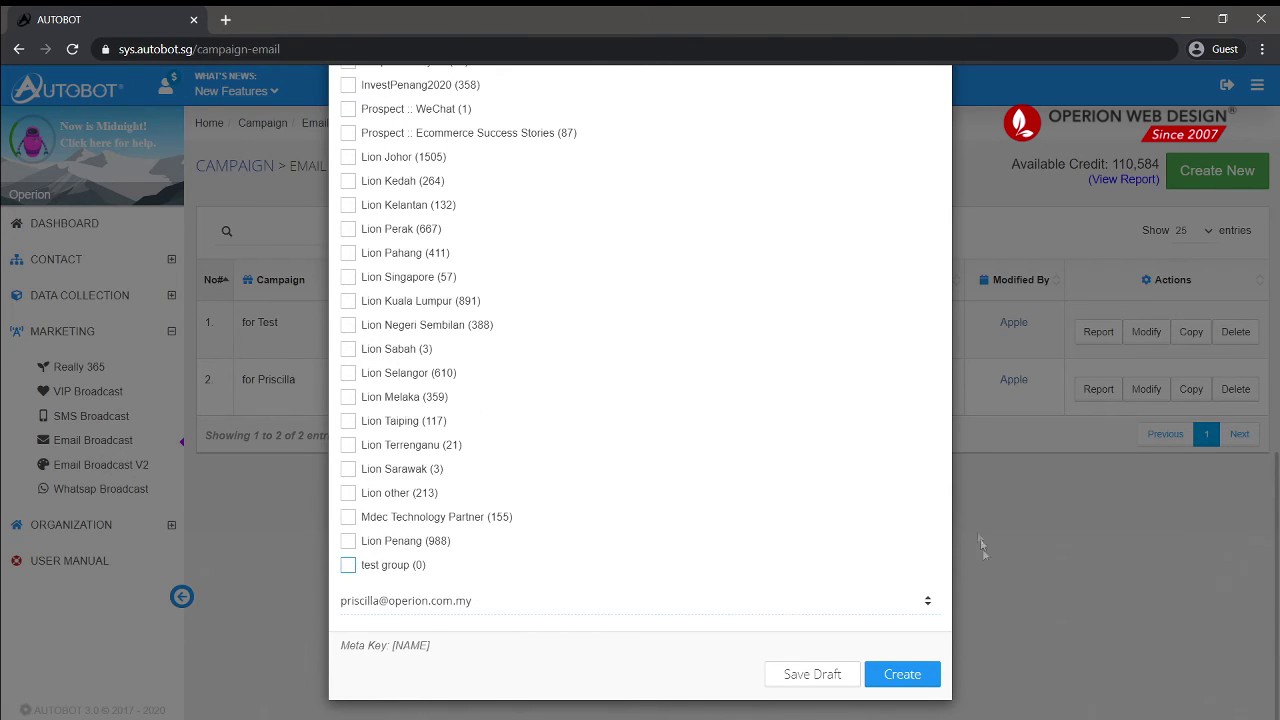
pyautogui.click(906, 675)
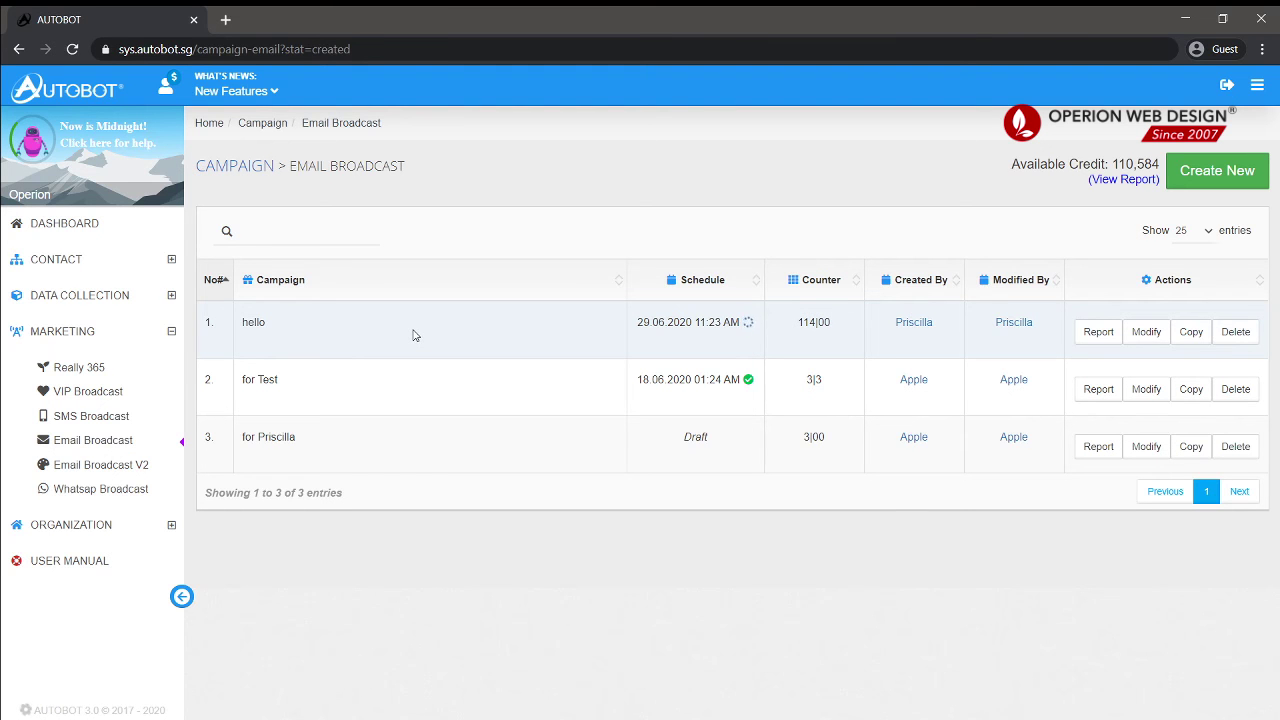
# View the "hello" email broadcast's report, check its content and recipients in the modification form, and close the form unchanged.
pyautogui.click(1103, 338)
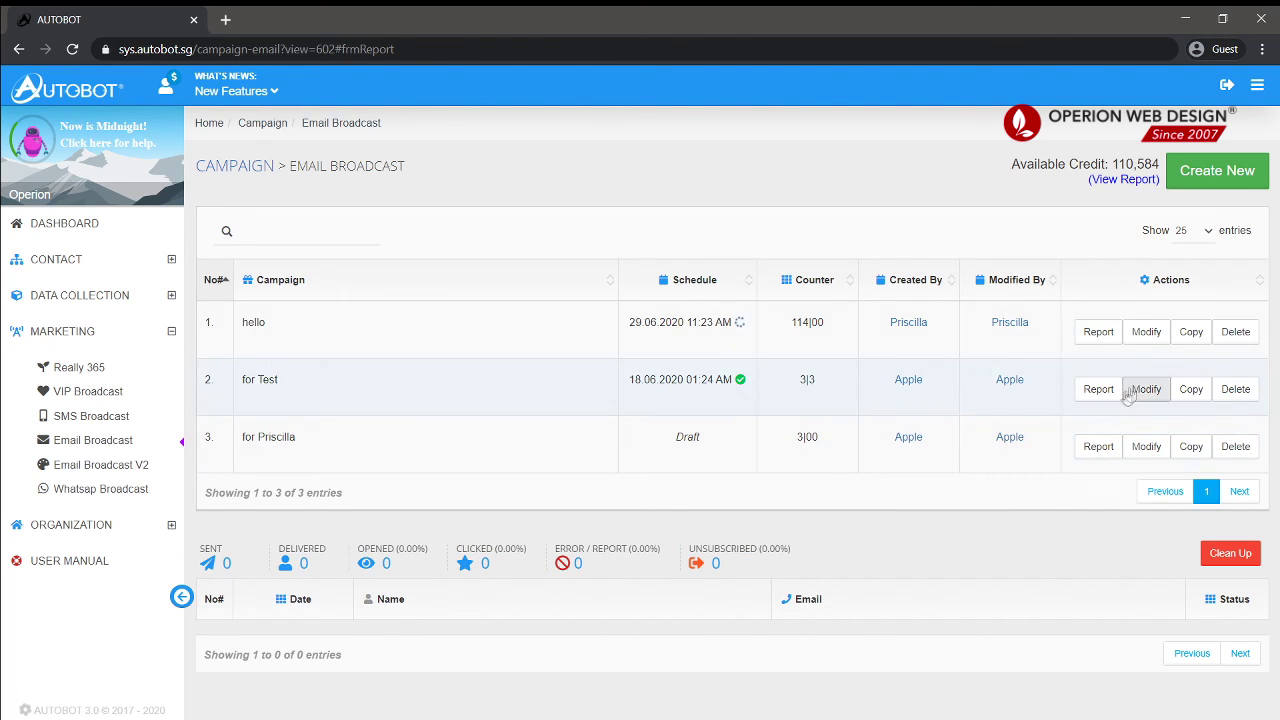
pyautogui.click(1147, 333)
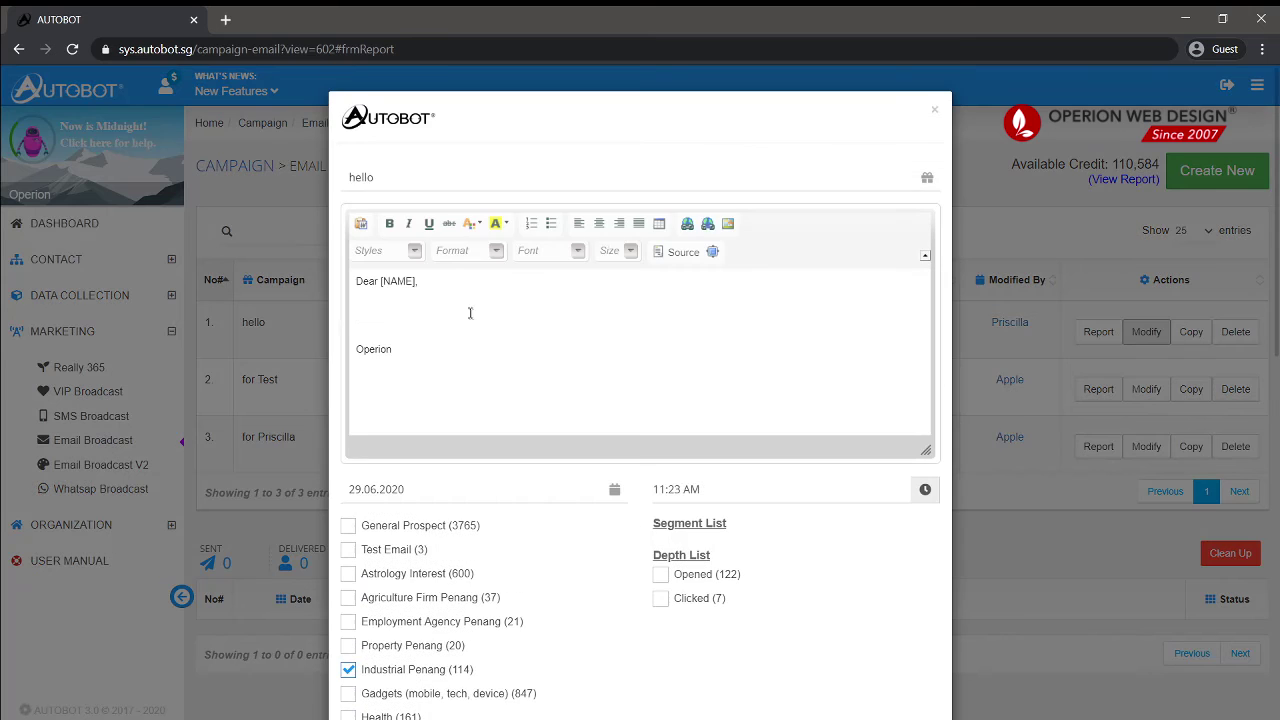
pyautogui.scroll(-3, 444, 309)
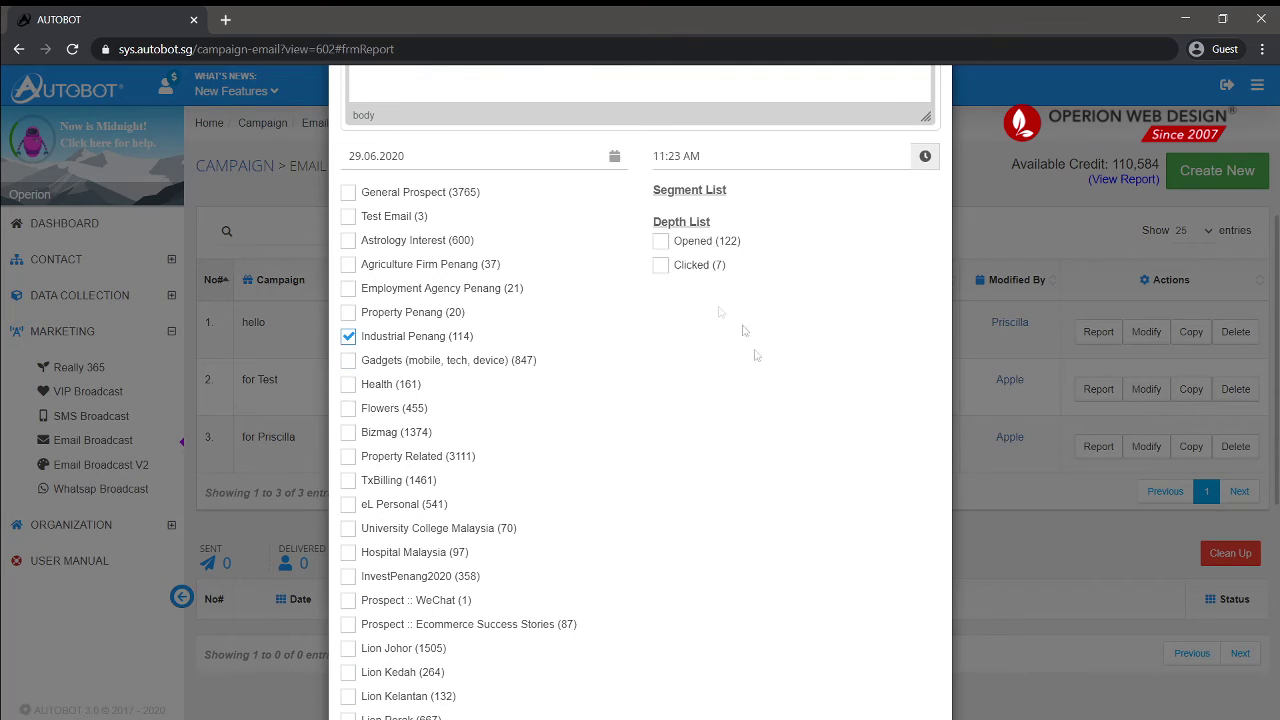
pyautogui.scroll(3, 700, 420)
pyautogui.click(1072, 241)
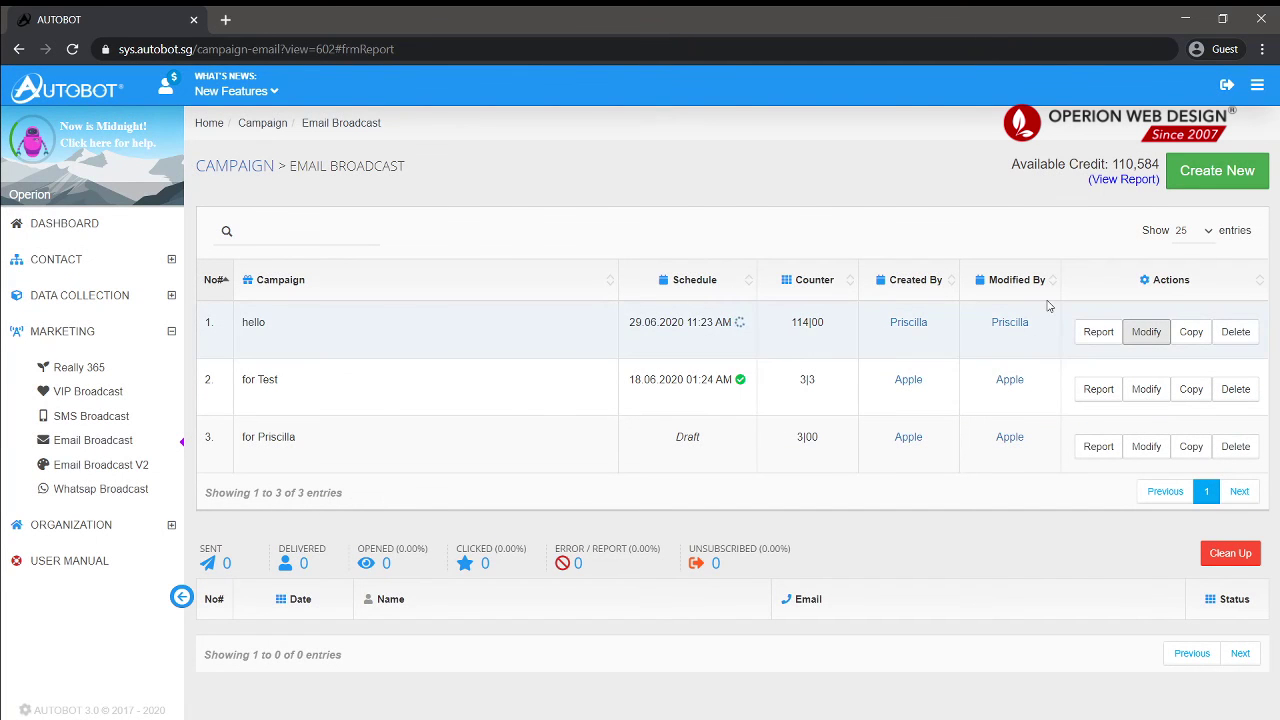
# Delete the "hello" campaign from the email broadcast list and confirm the deletion.
pyautogui.click(1230, 334)
pyautogui.click(613, 213)
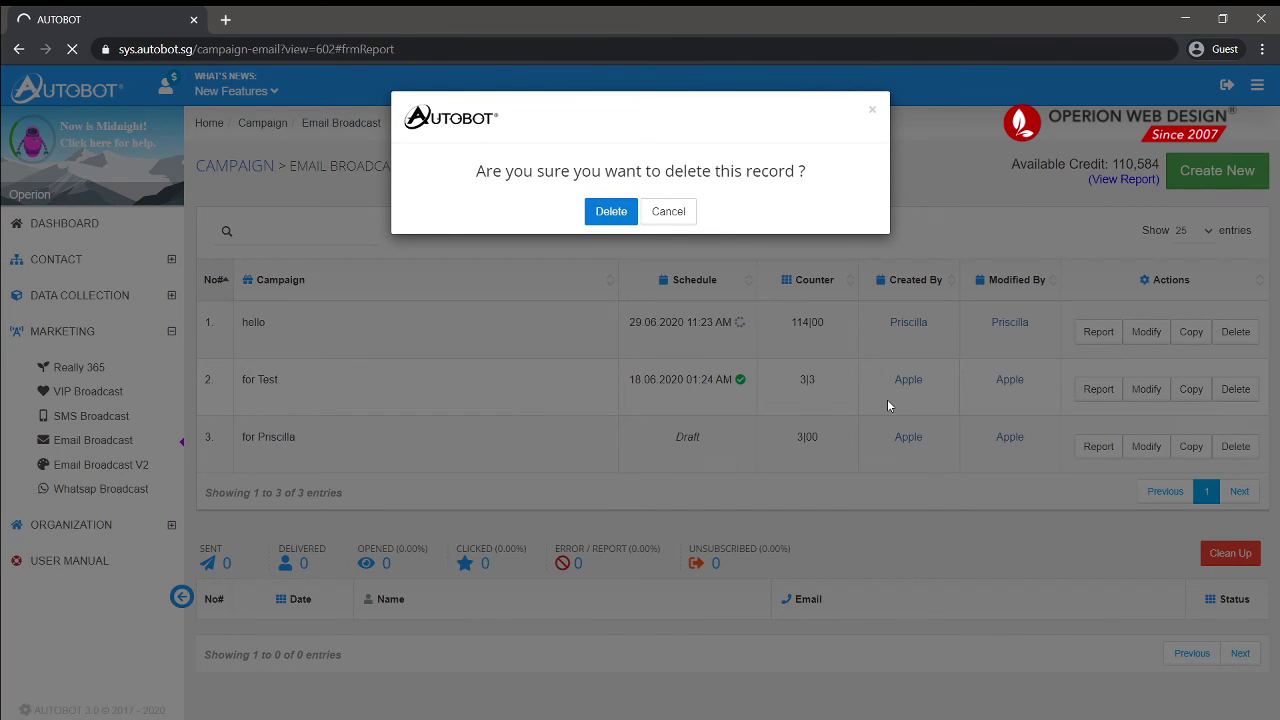